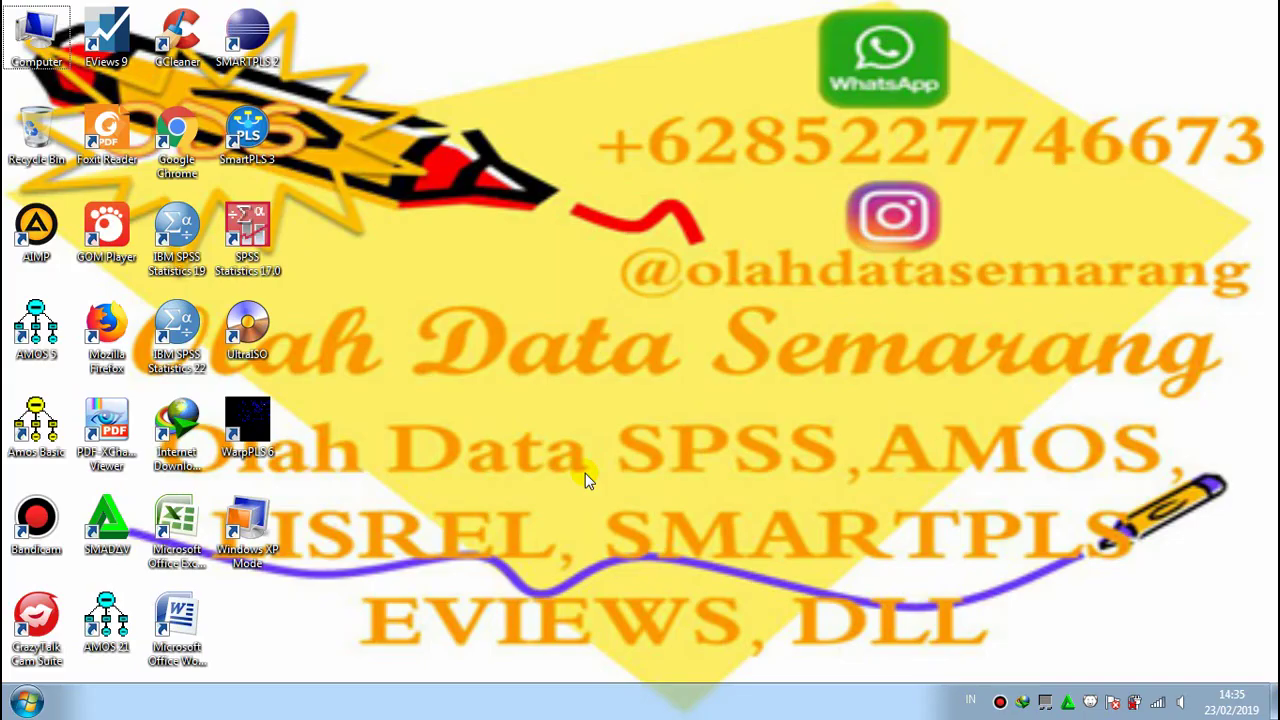
Browse in Windows Explorer to drive Data User 2 (E:) and open the folder "Guide And Tutorial Method of Successive Interval (MSI)".
right_click(17, 703)
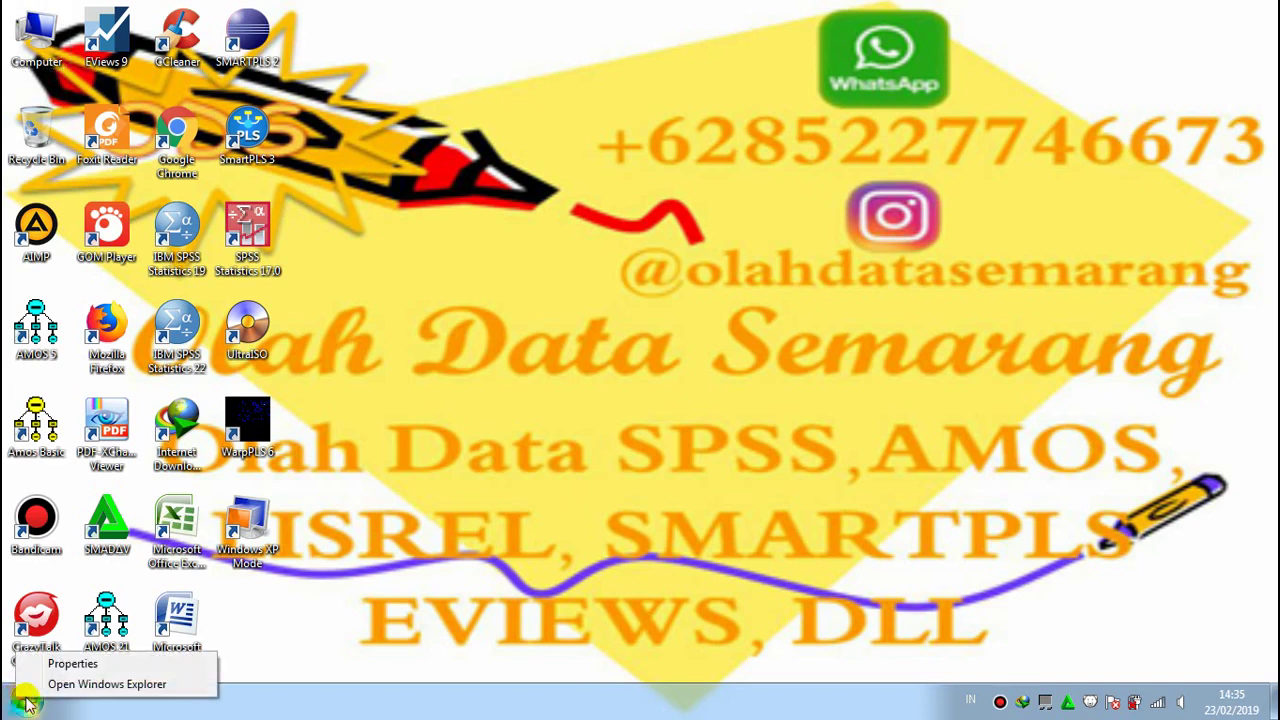
left_click(52, 688)
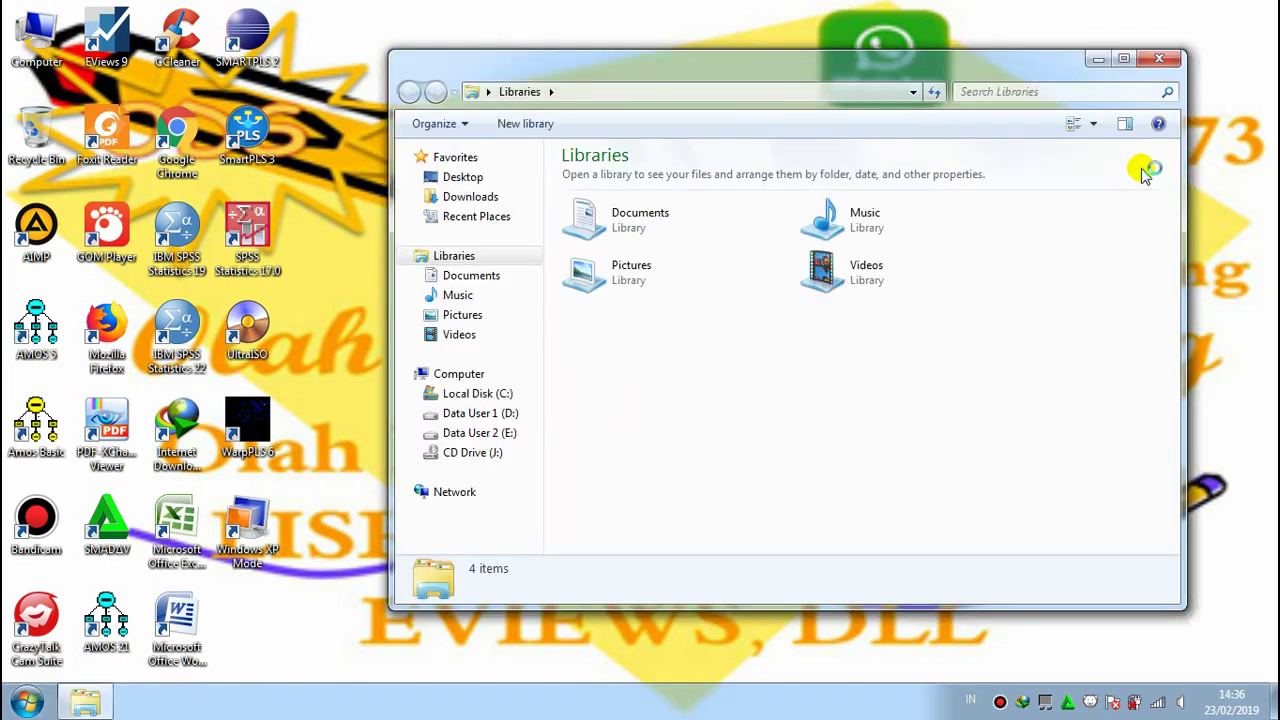
left_click(1124, 61)
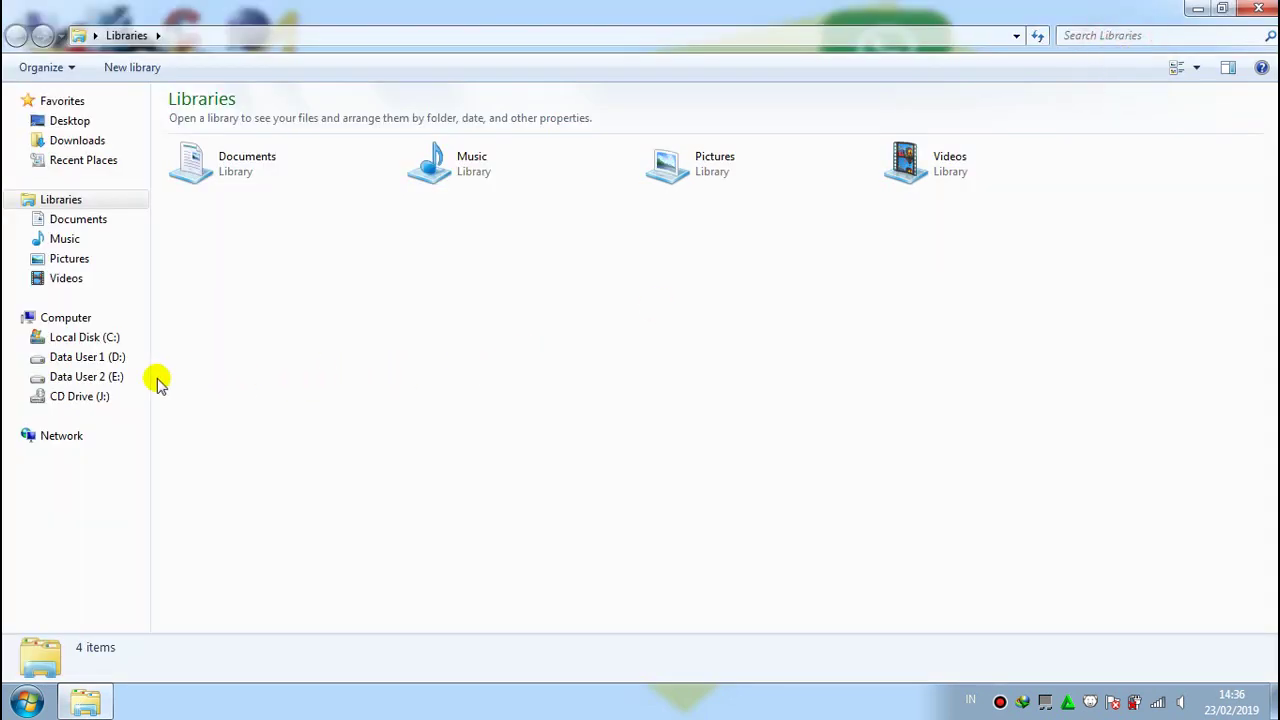
left_click(119, 380)
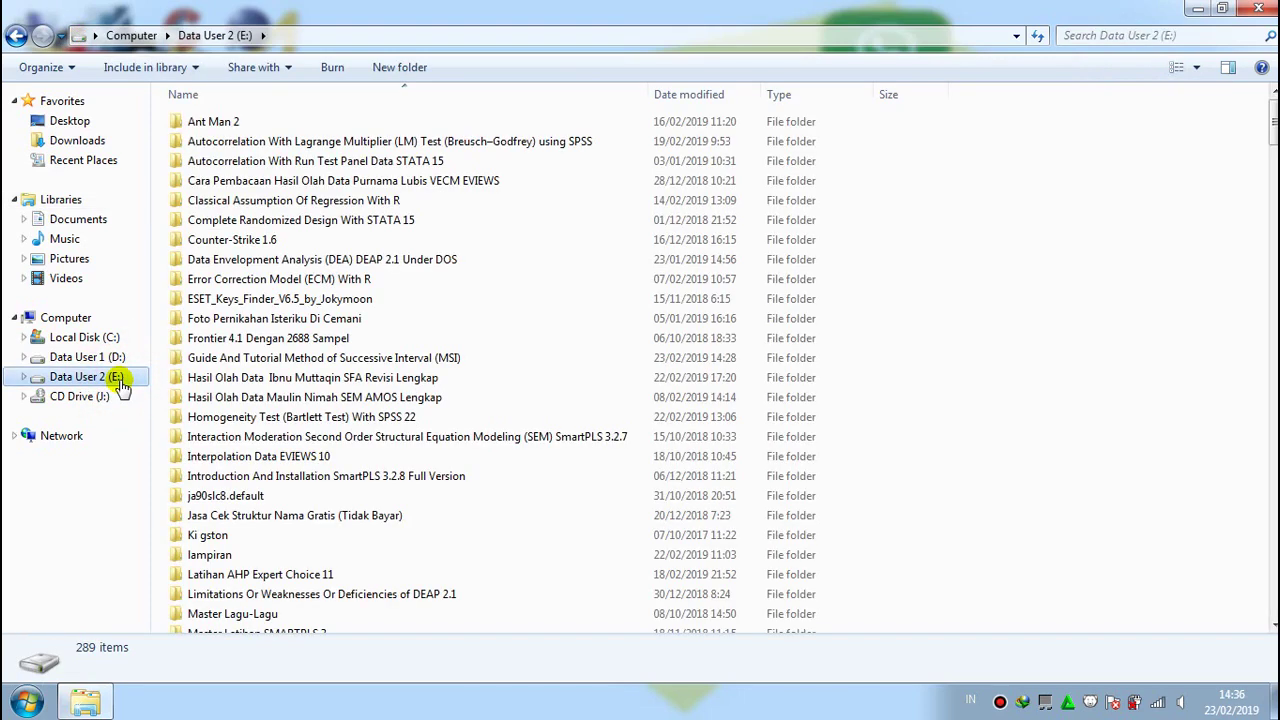
left_click(285, 360)
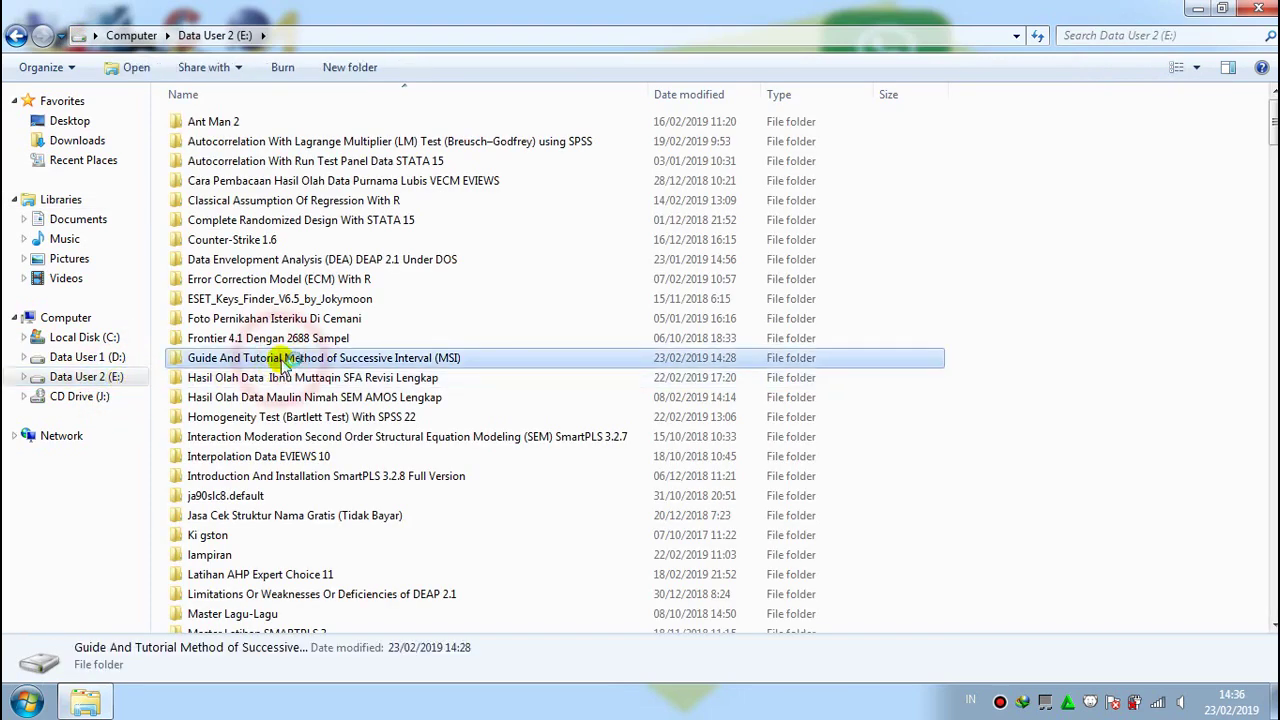
right_click(566, 360)
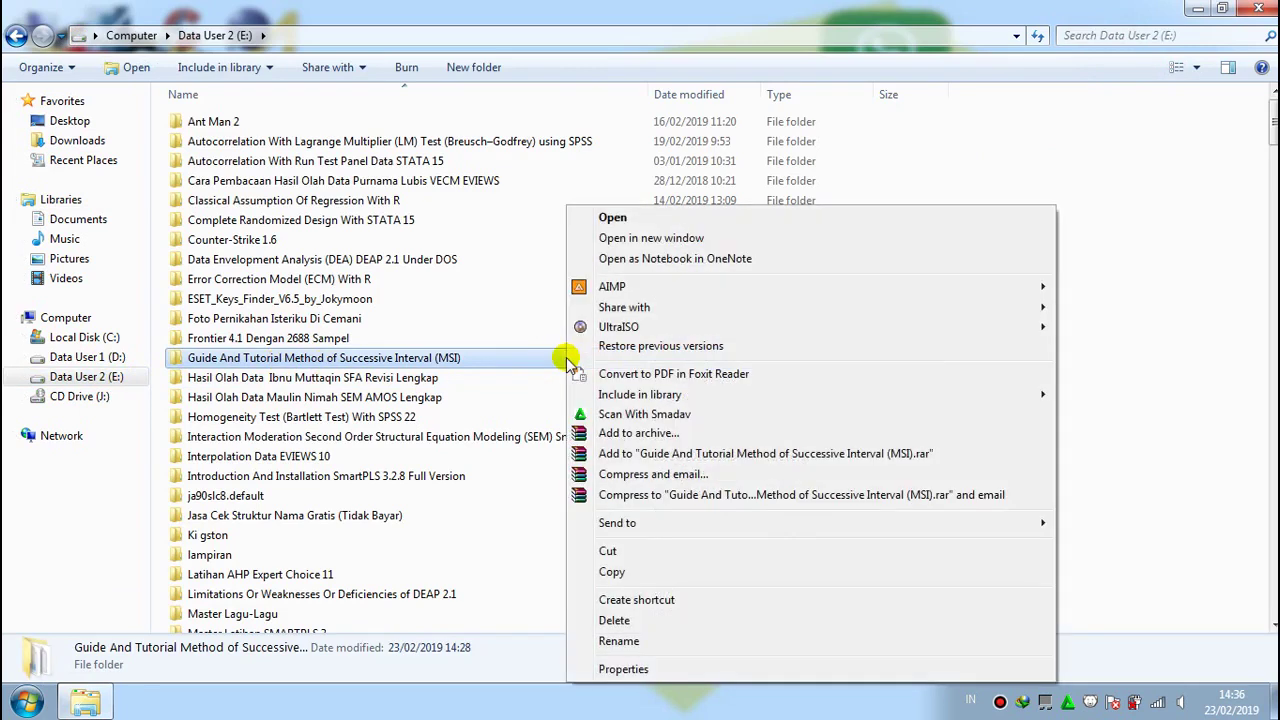
left_click(608, 218)
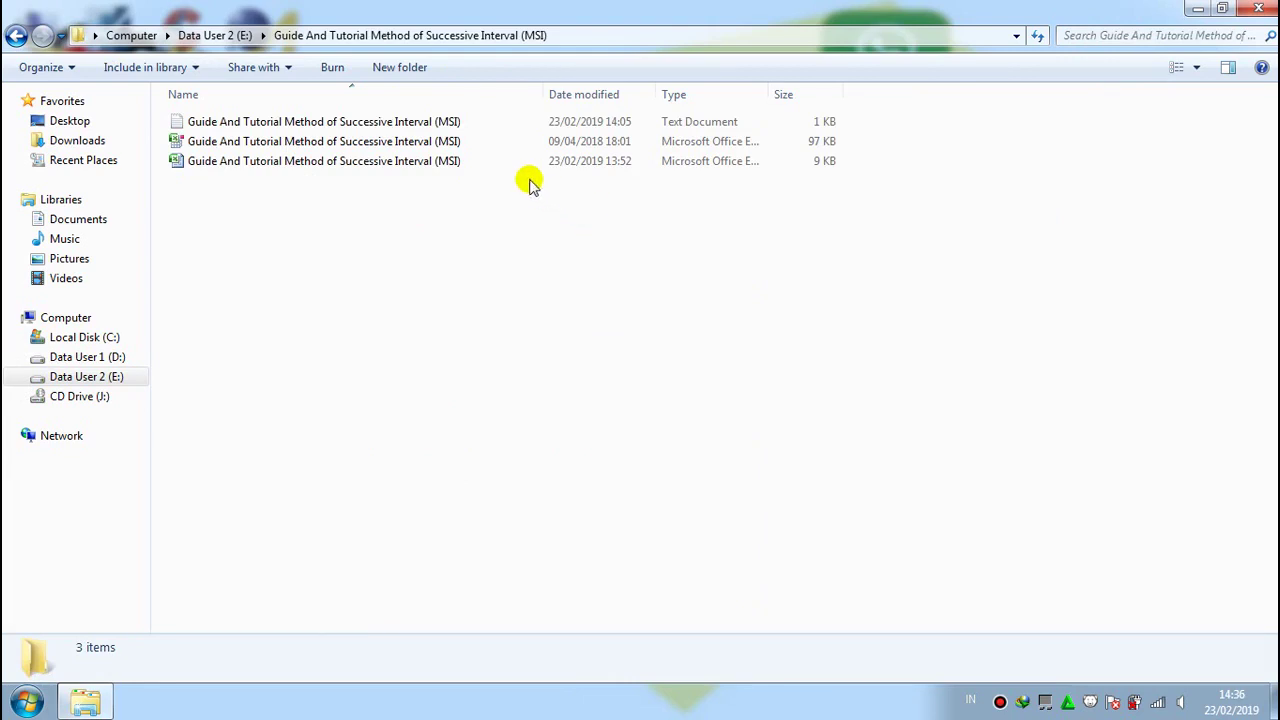
Open the Excel add-in file "Guide And Tutorial Method of Successive Interval (MSI)" in Excel and enable its macros.
left_click(440, 148)
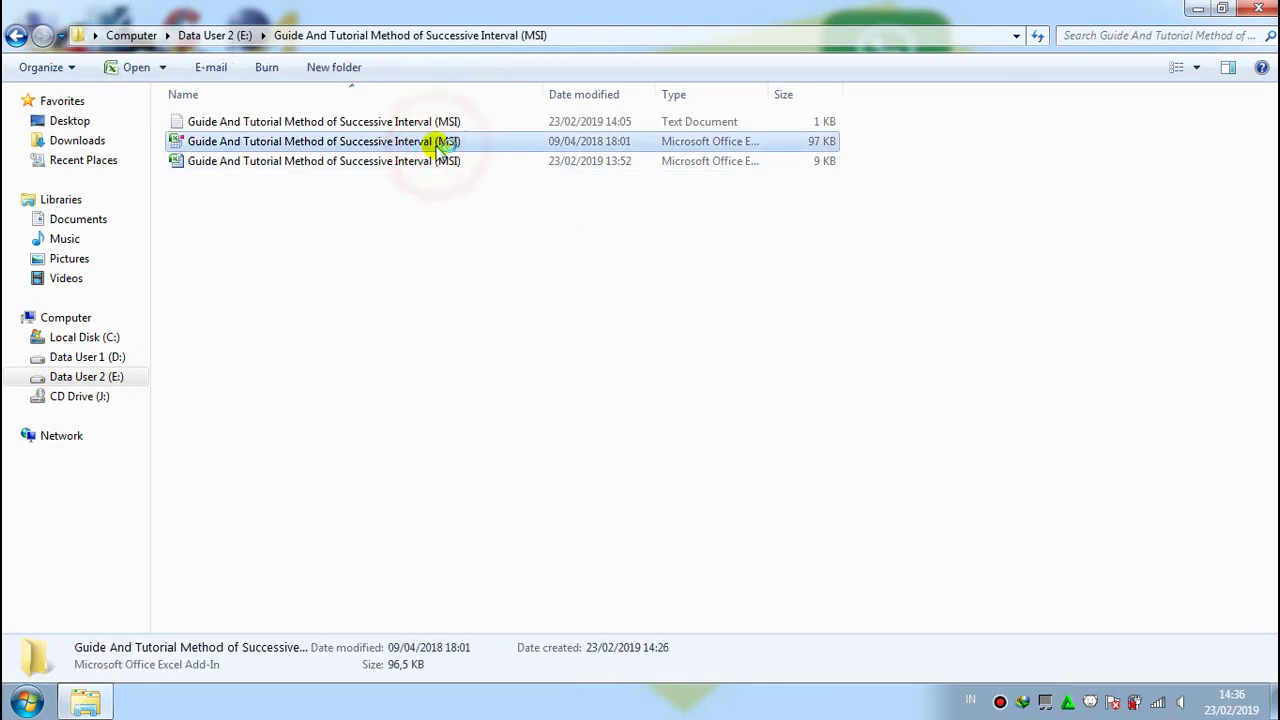
right_click(518, 150)
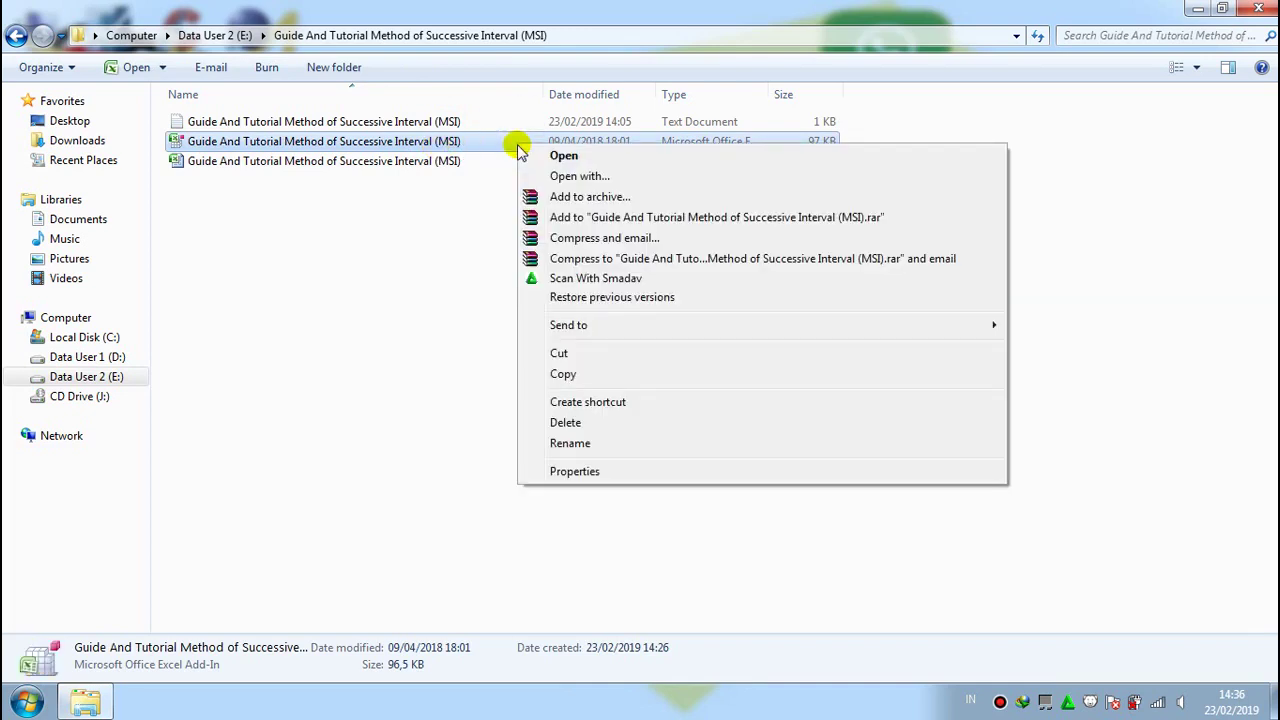
left_click(556, 156)
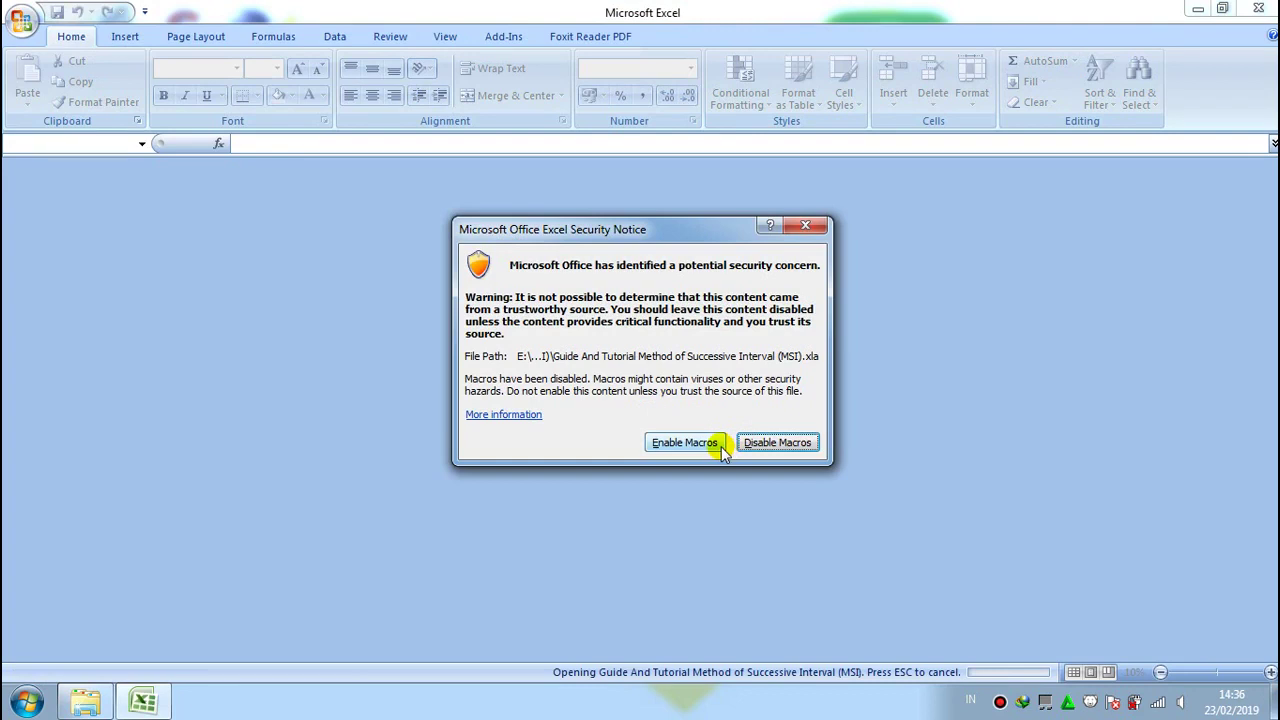
left_click(721, 446)
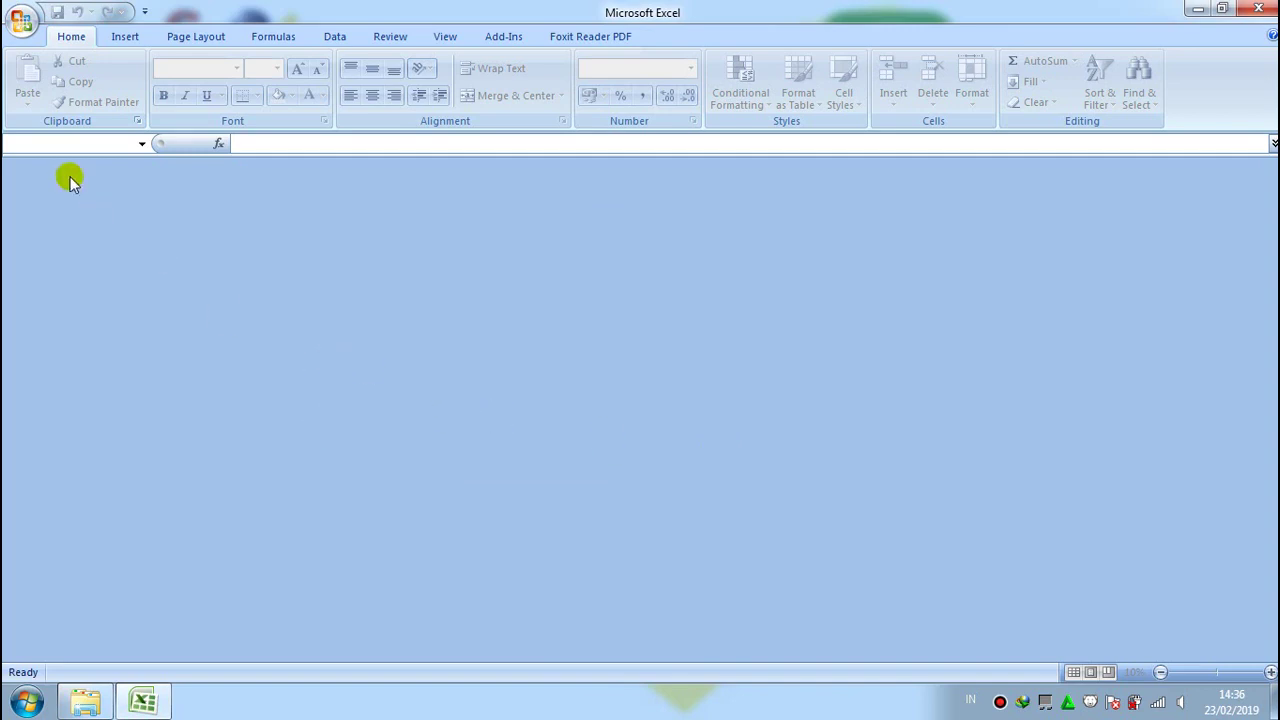
Open the Excel workbook "Guide And Tutorial Method of Successive Interval (MSI)" from its folder of the same name on drive E:.
left_click(22, 20)
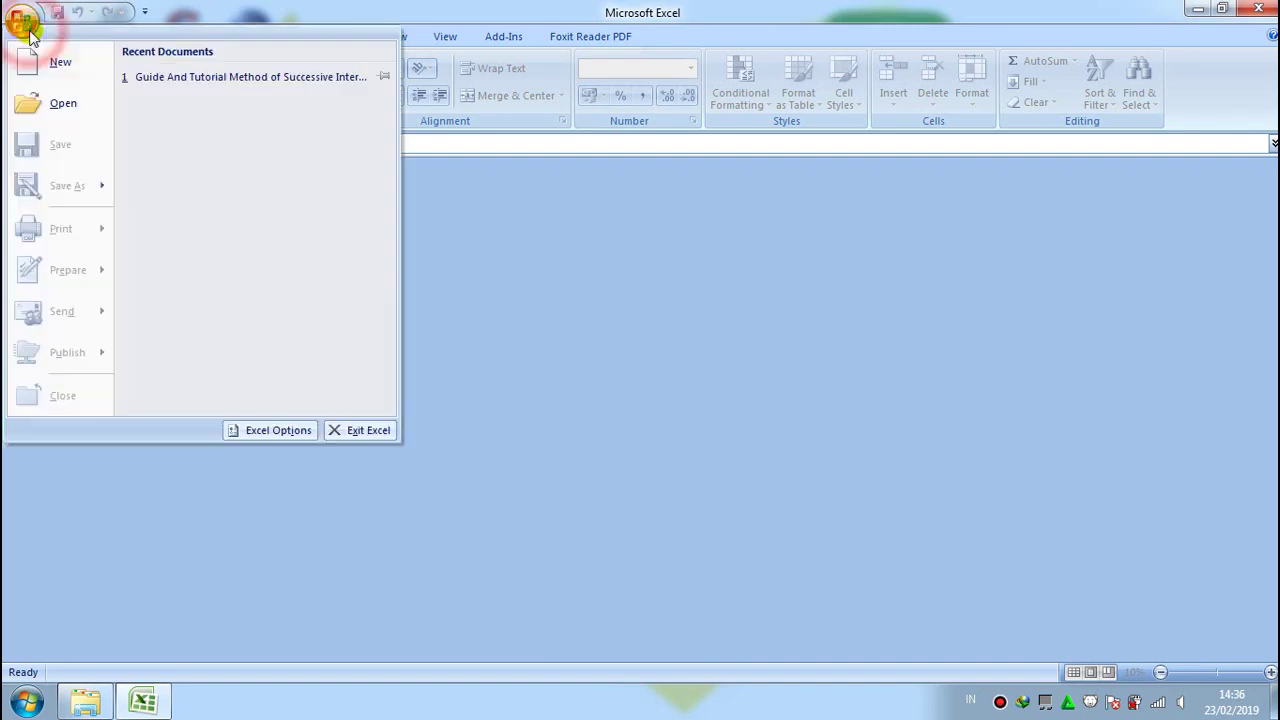
left_click(100, 108)
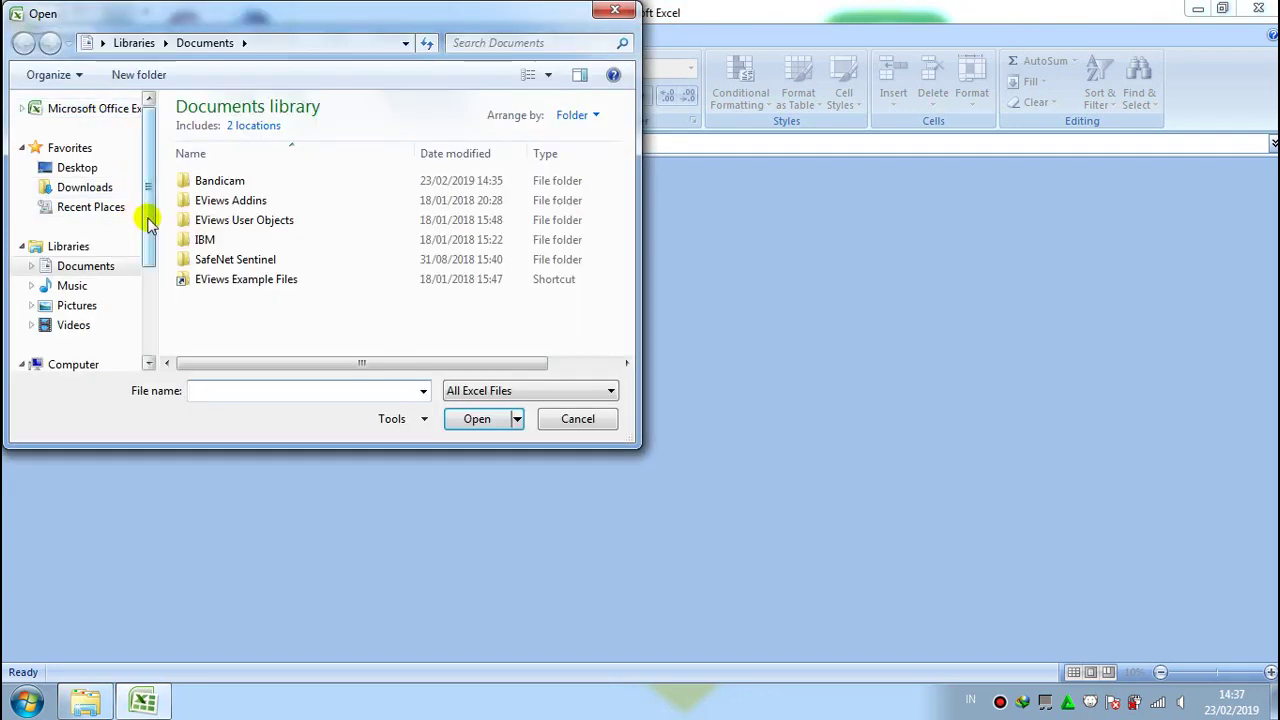
left_click_drag(148, 222, 134, 320)
left_click(119, 304)
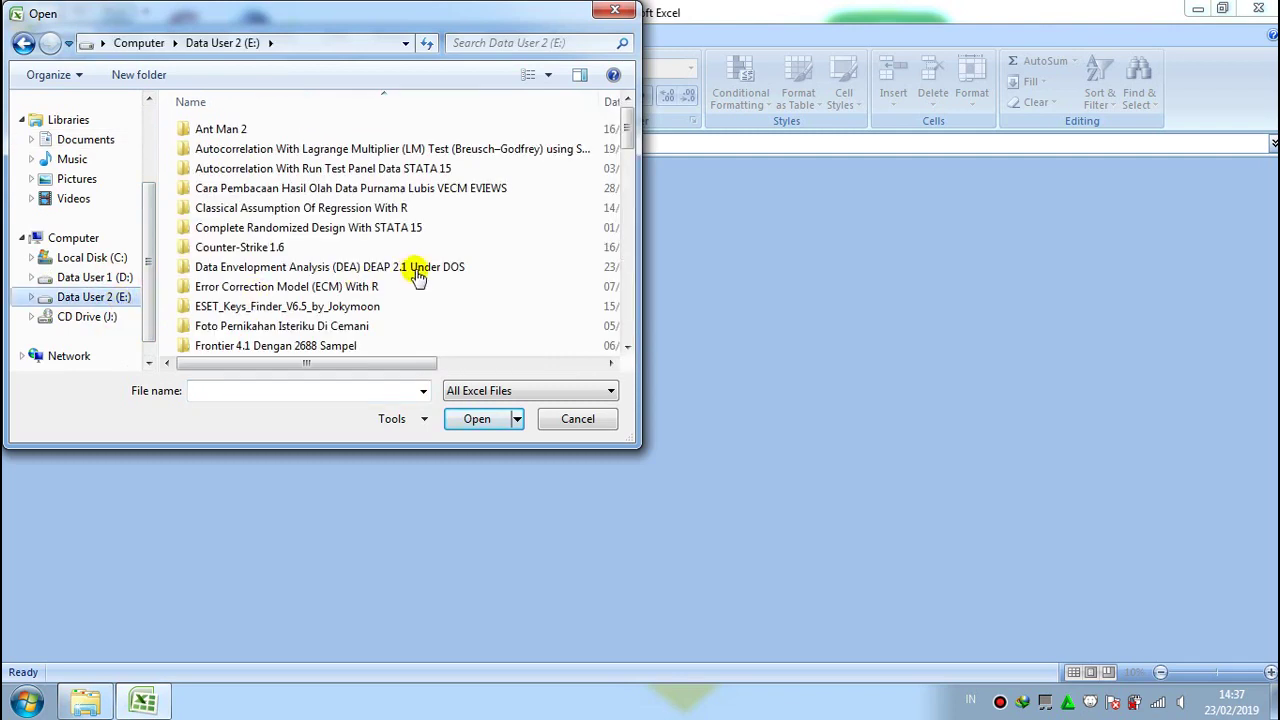
left_click(627, 347)
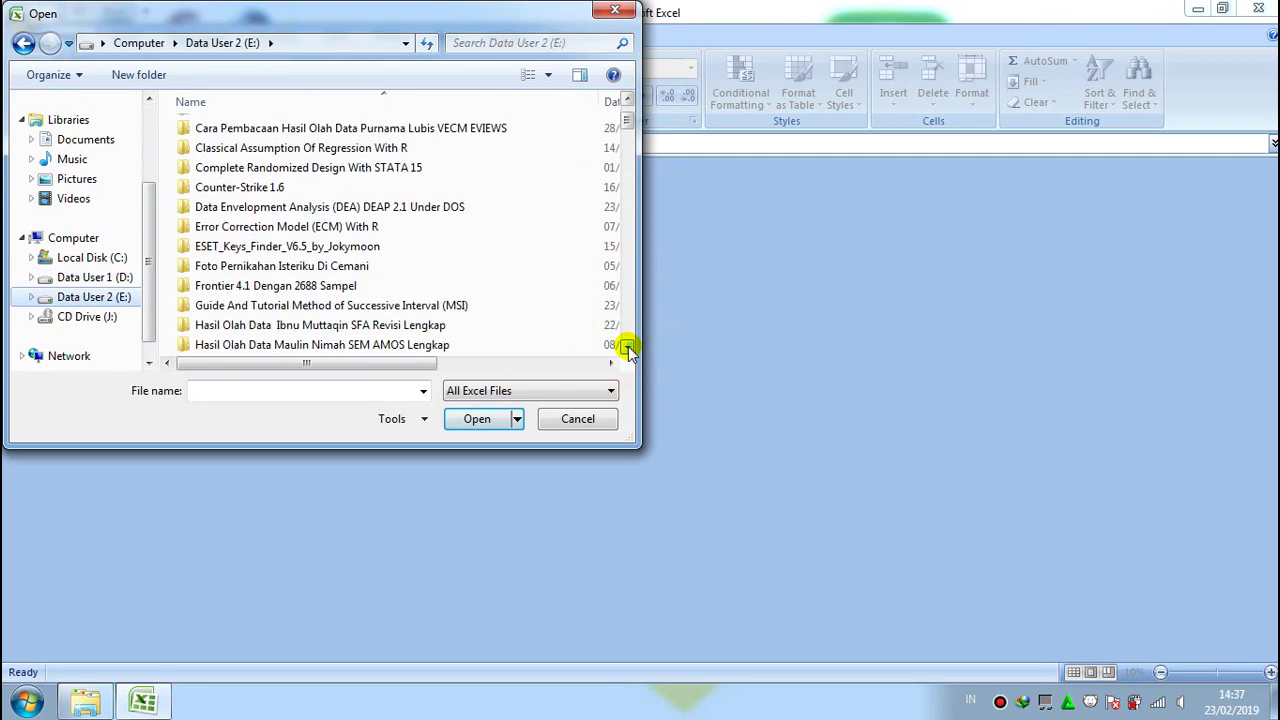
left_click(452, 310)
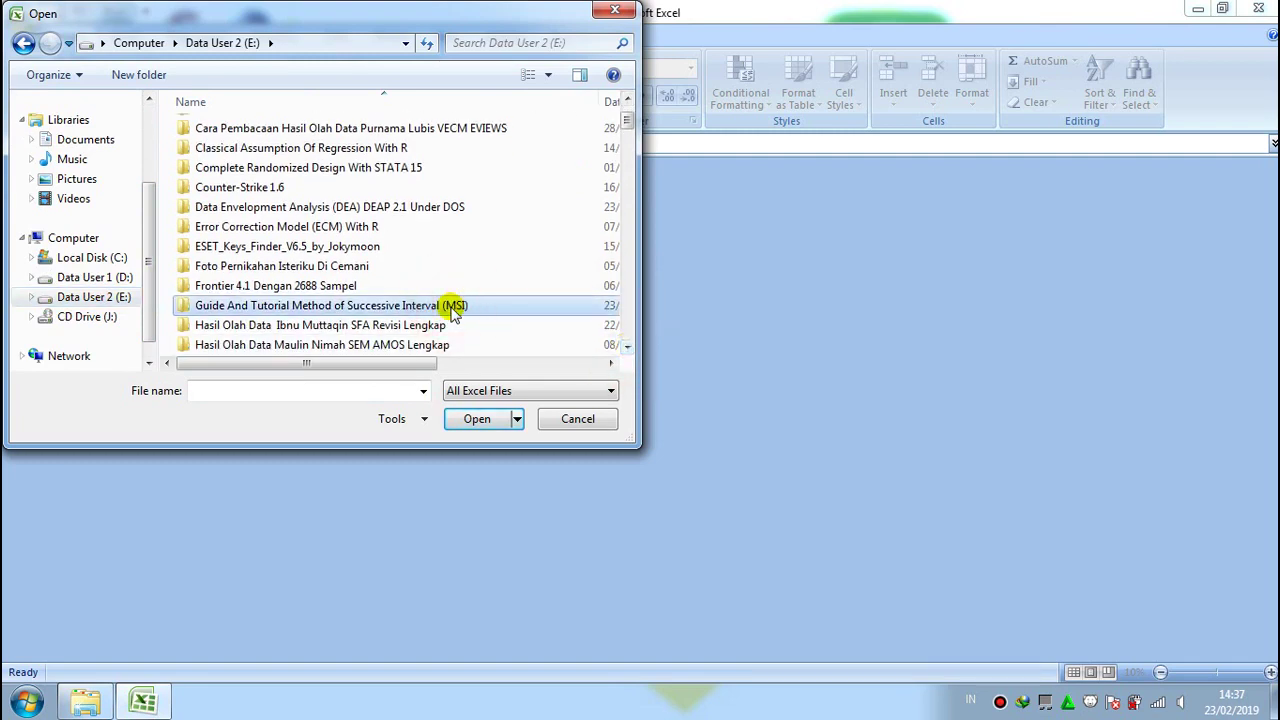
left_click(452, 310)
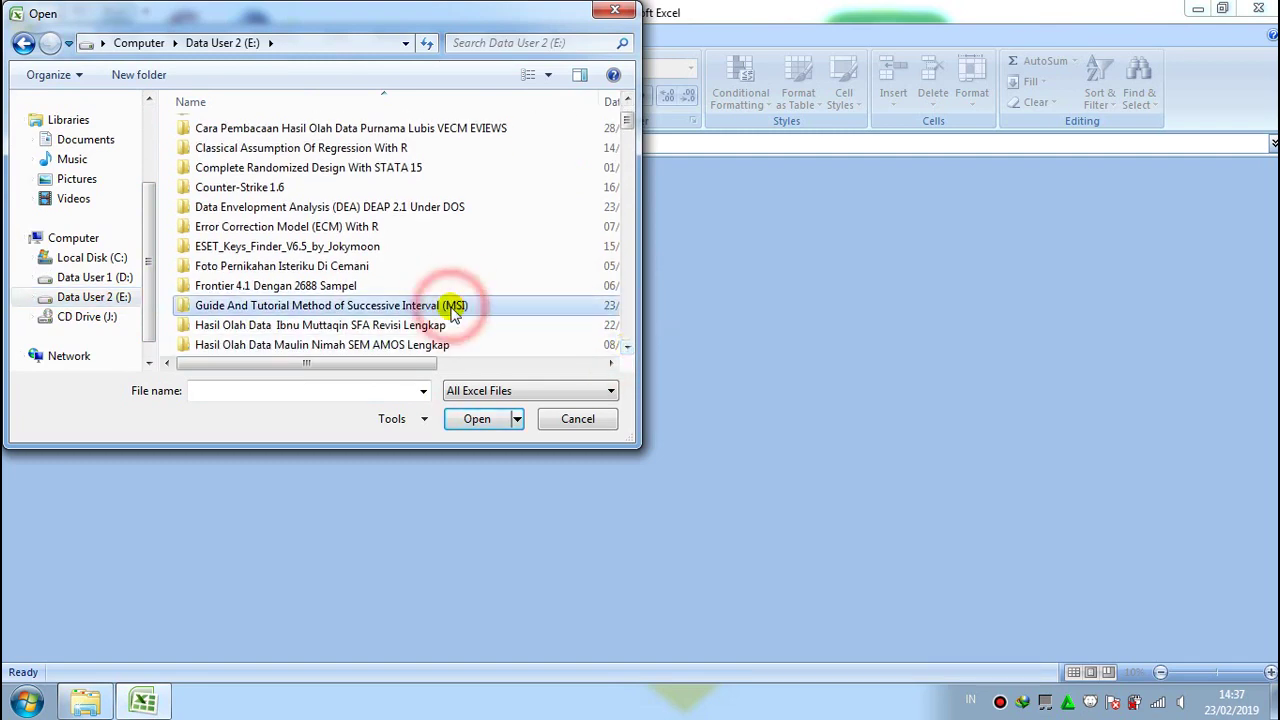
left_click(475, 428)
left_click(472, 426)
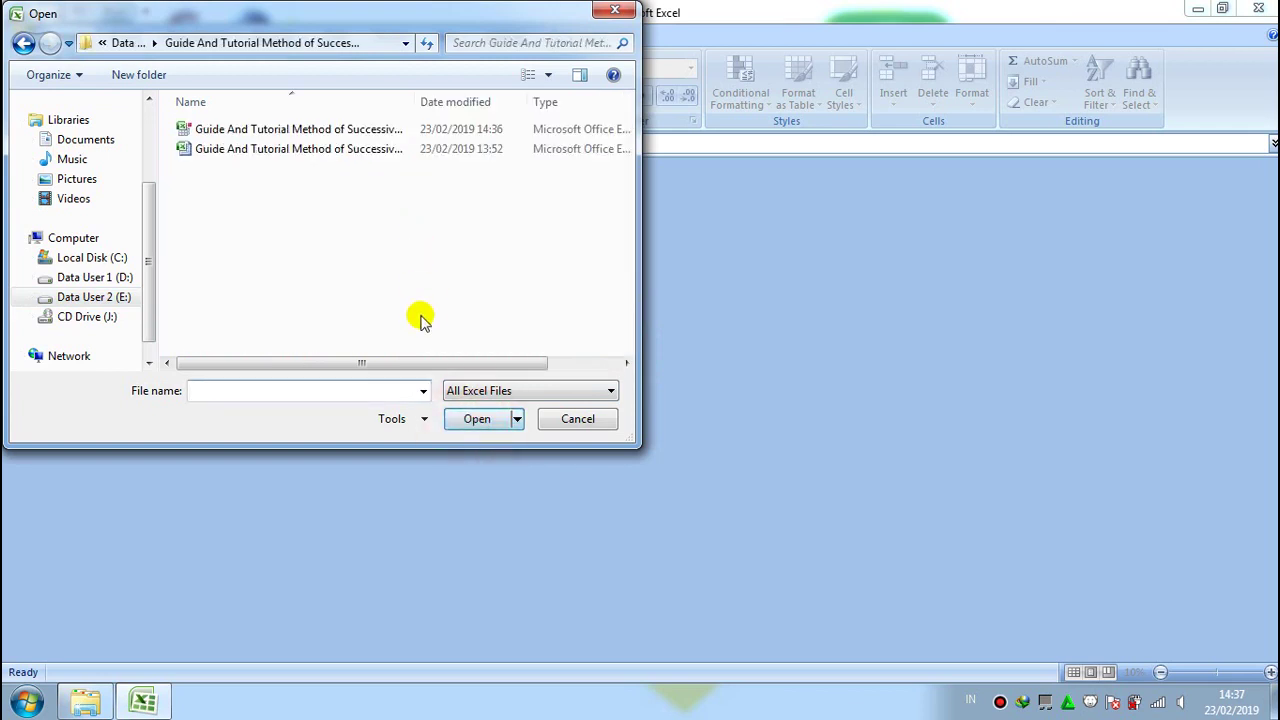
left_click(372, 152)
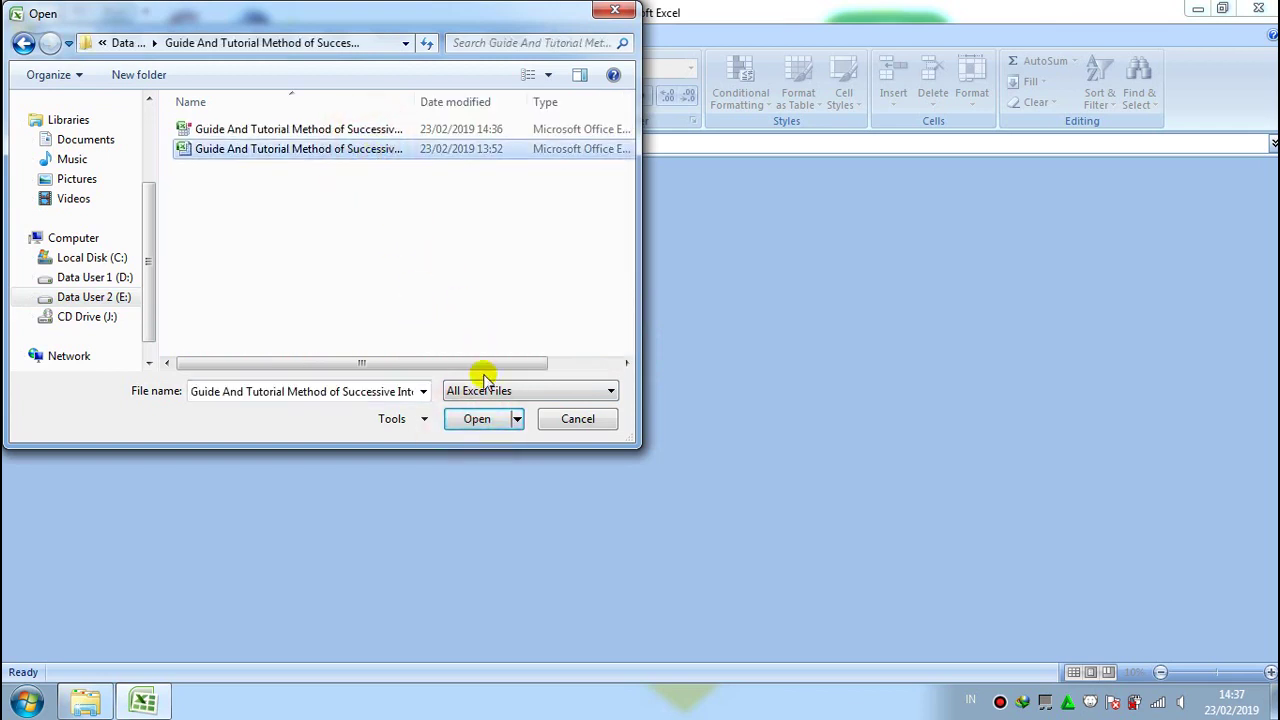
left_click(479, 419)
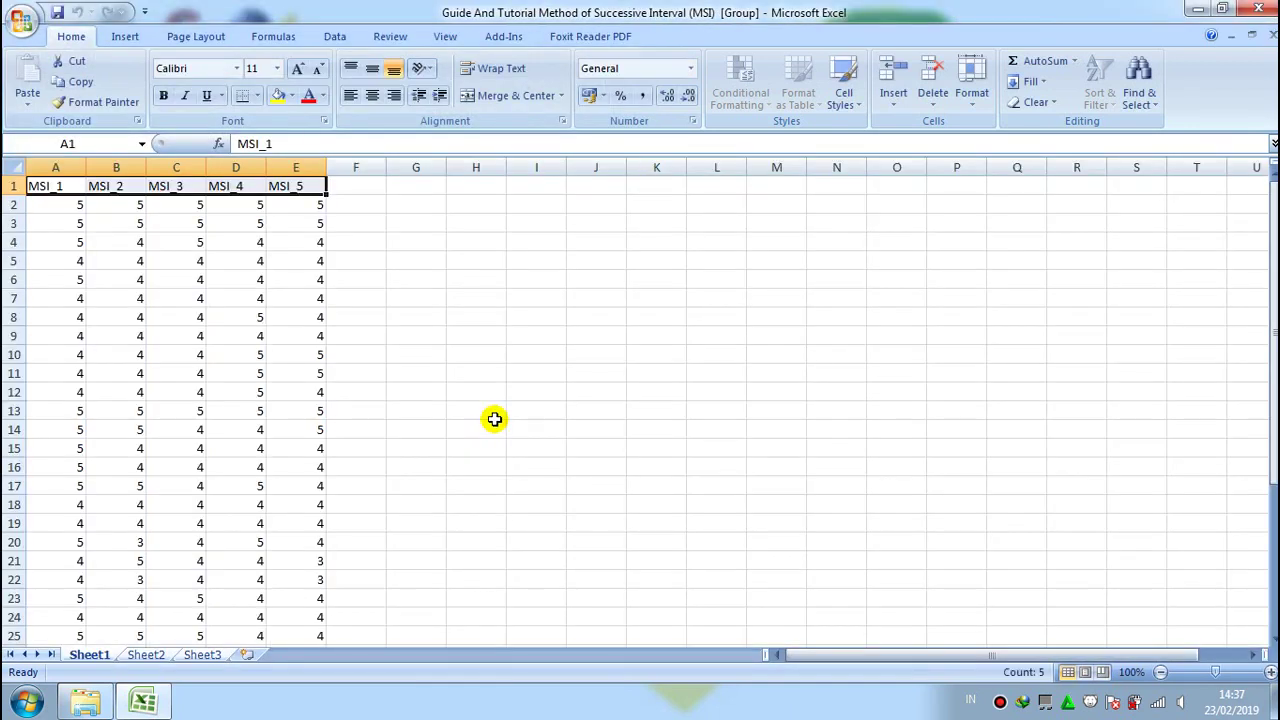
View the About information of the successive interval add-in and close it.
left_click(518, 38)
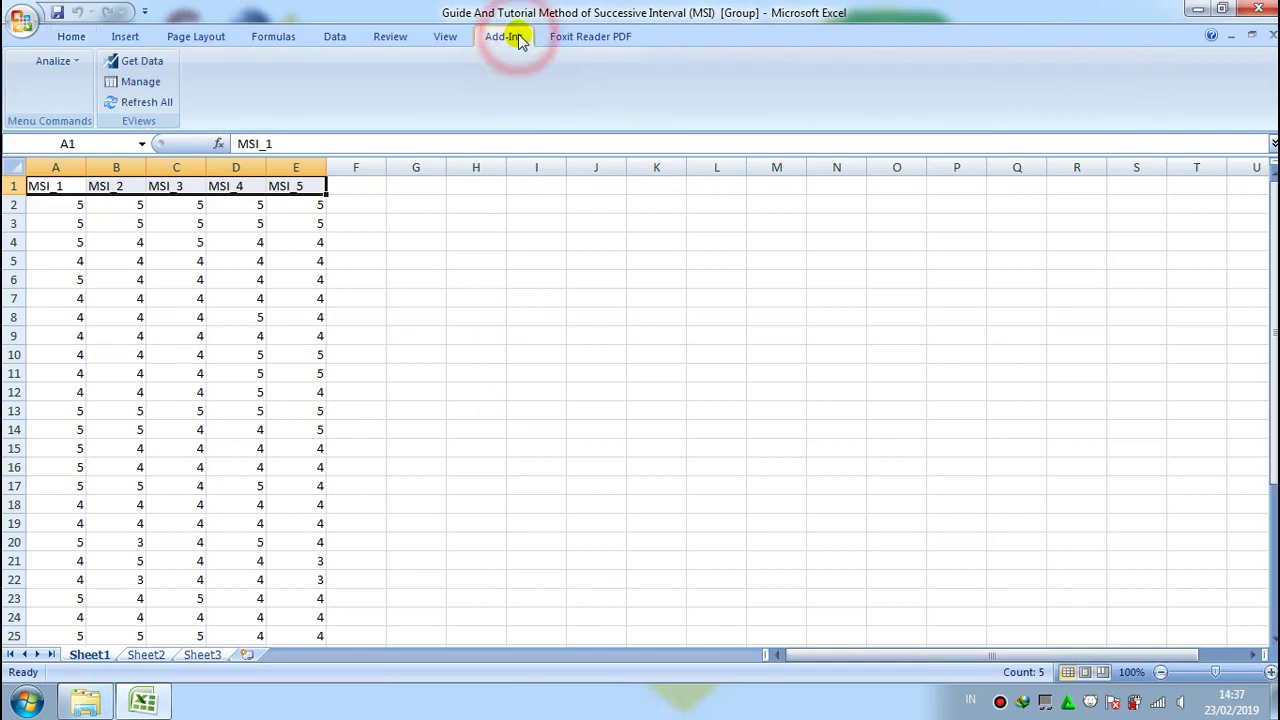
left_click(76, 63)
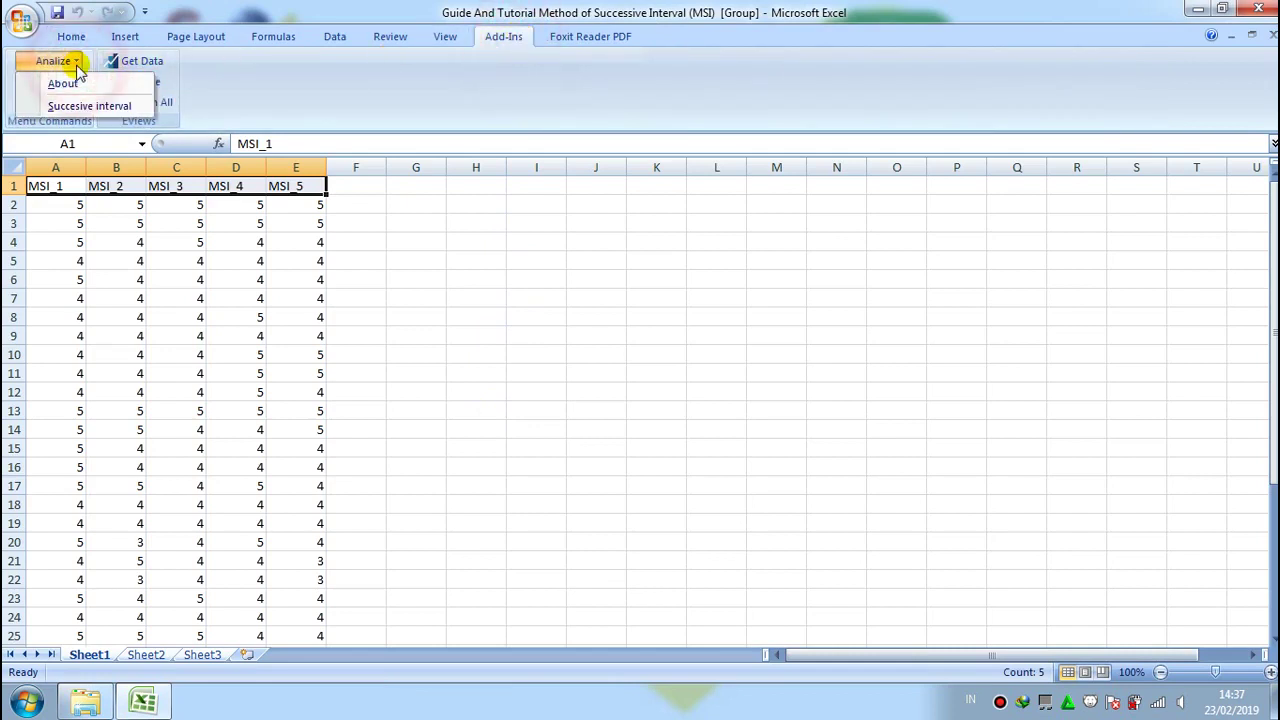
left_click(64, 84)
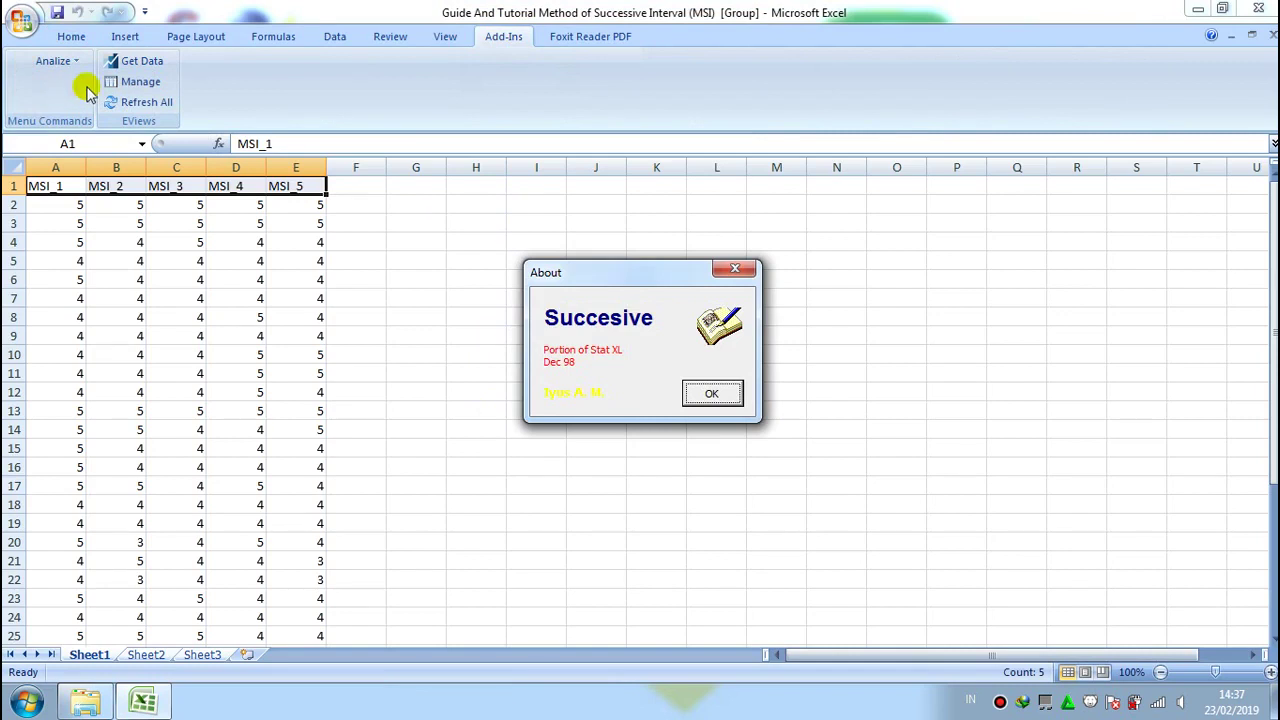
left_click(712, 394)
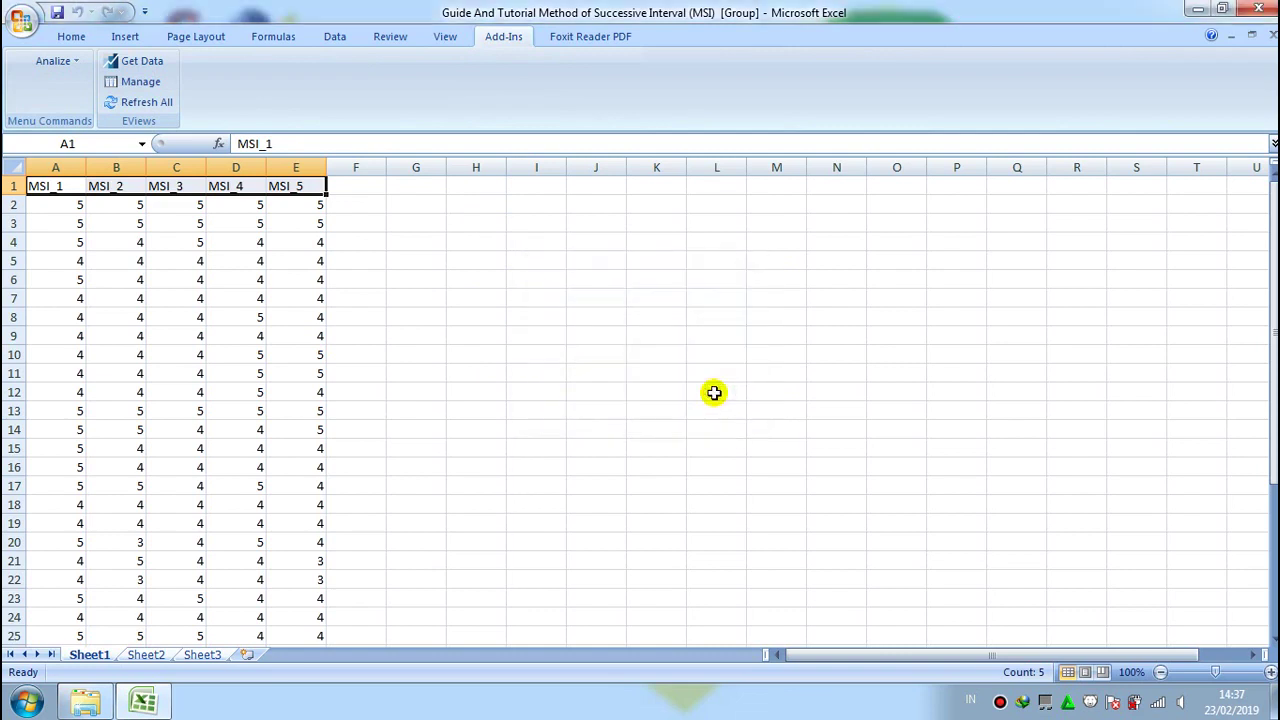
Start the Succesive interval analysis and set its data range to Sheet1 cells A2:E37.
left_click(76, 66)
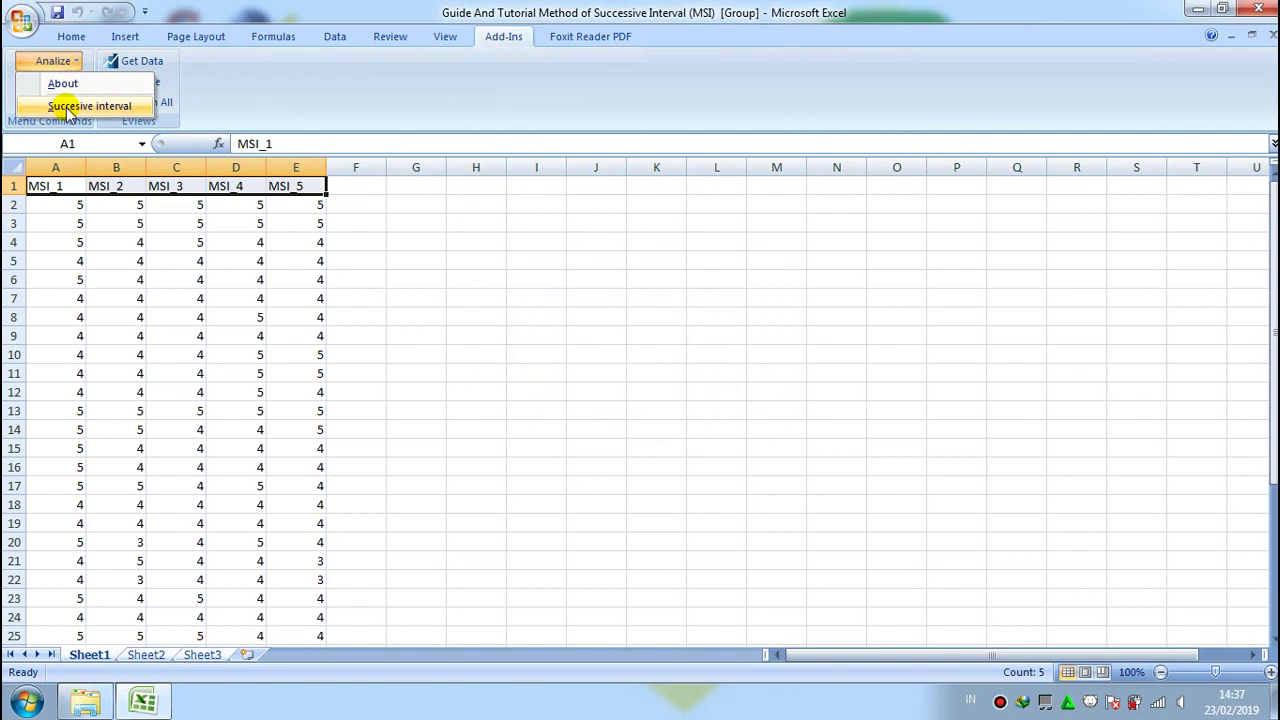
left_click(141, 112)
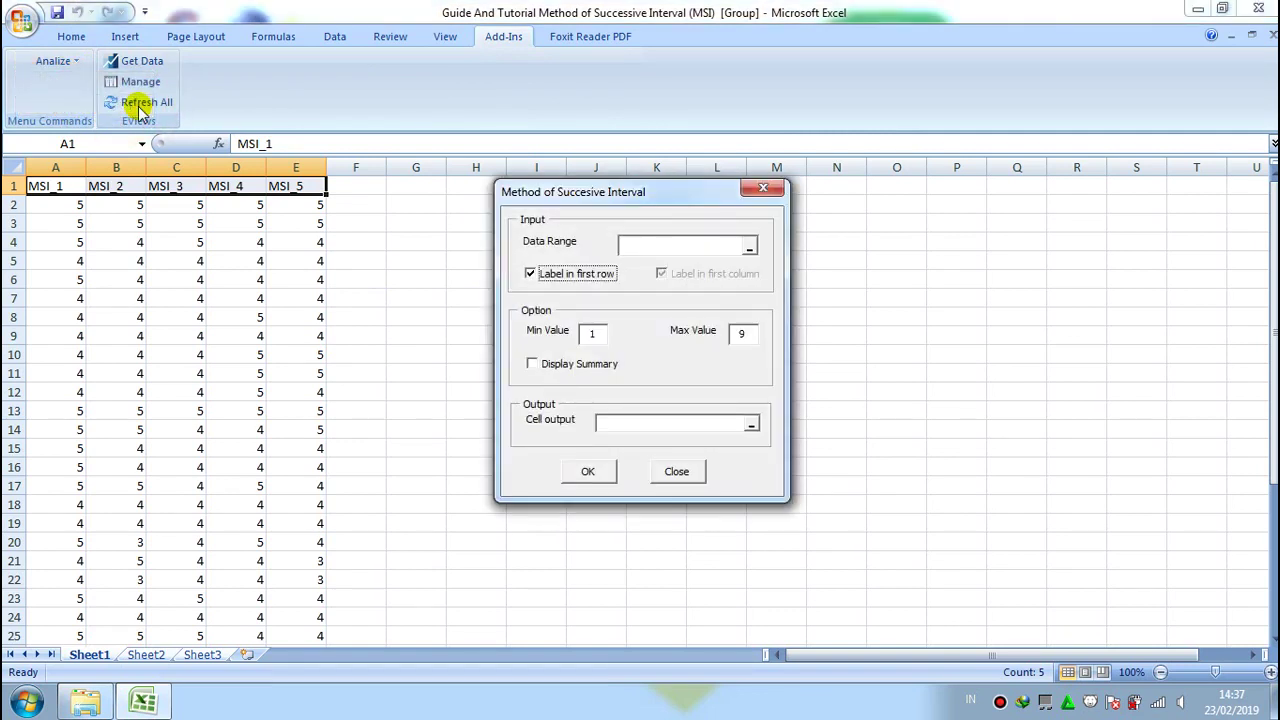
left_click(750, 251)
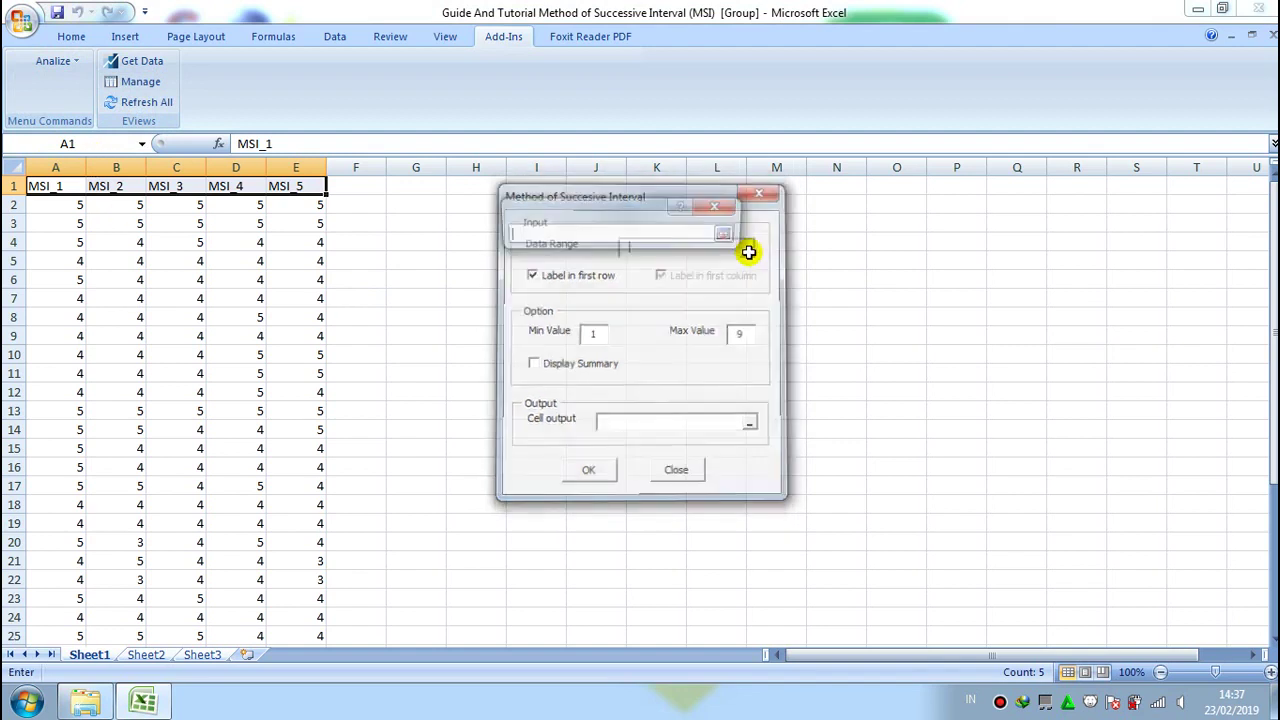
left_click_drag(53, 207, 291, 620)
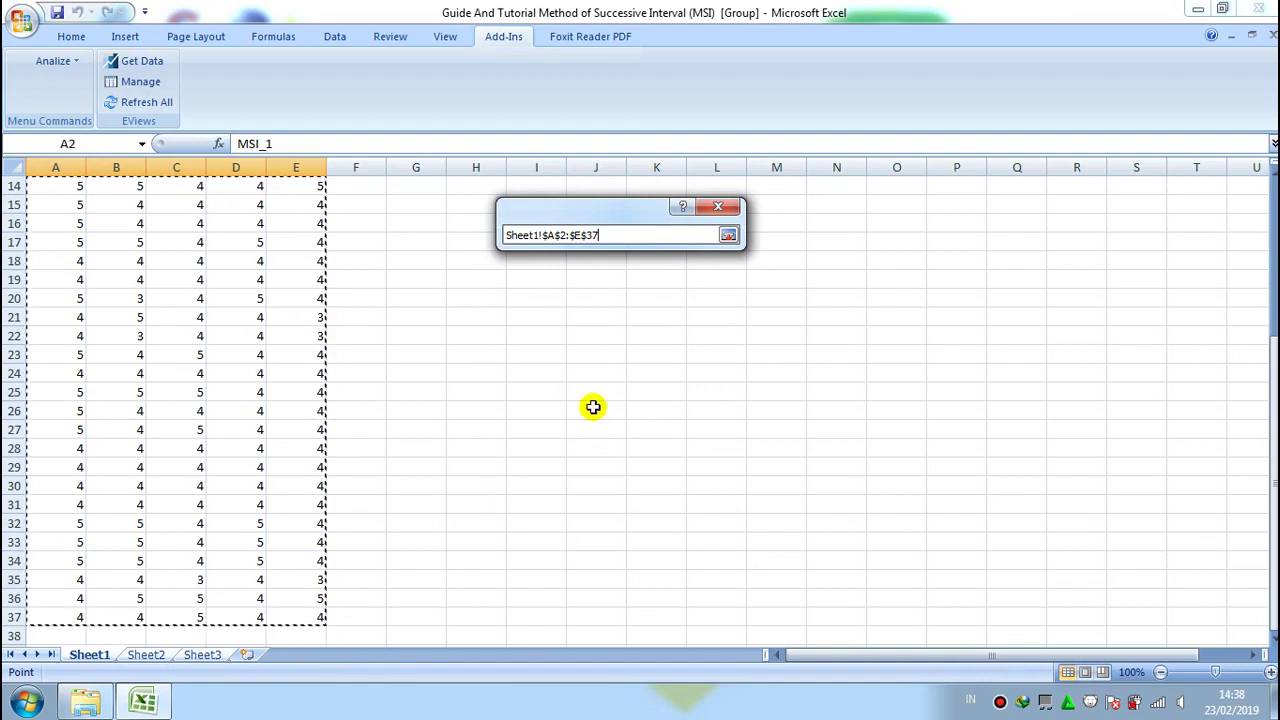
left_click(727, 238)
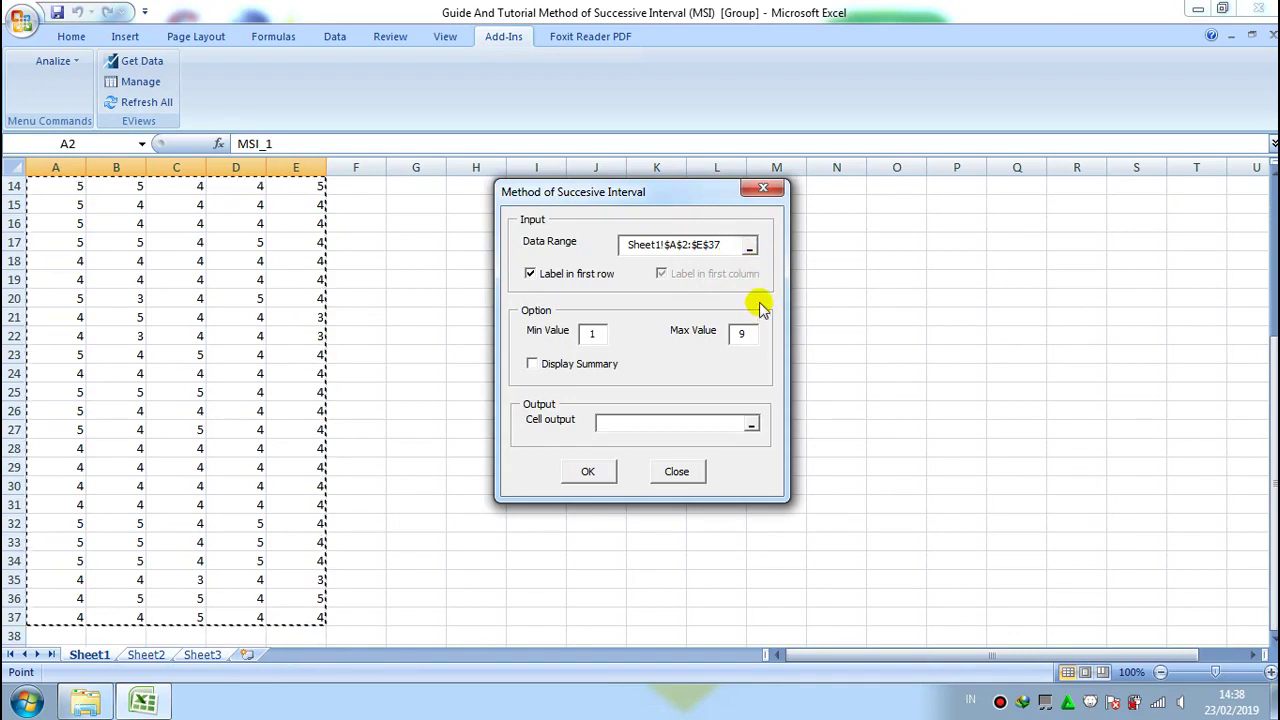
Set the output cell to G2 on Sheet1 and run the successive interval conversion.
left_click(750, 425)
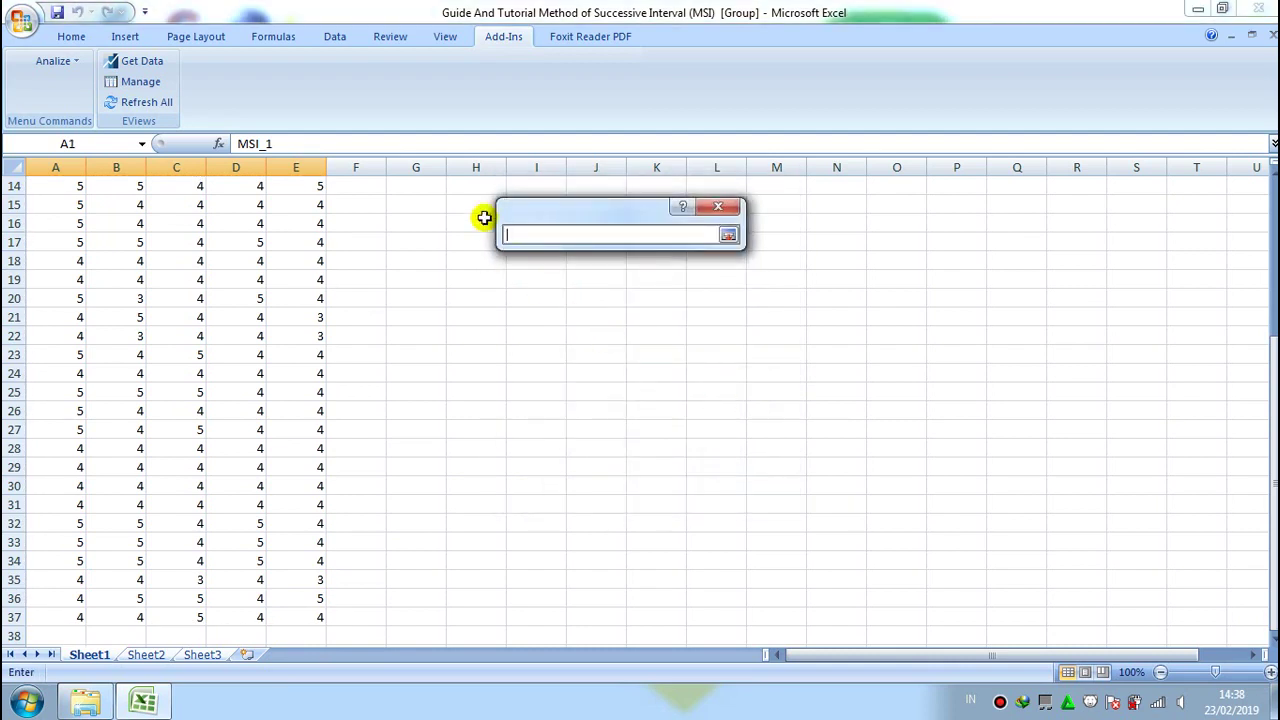
left_click_drag(1272, 340, 1157, 177)
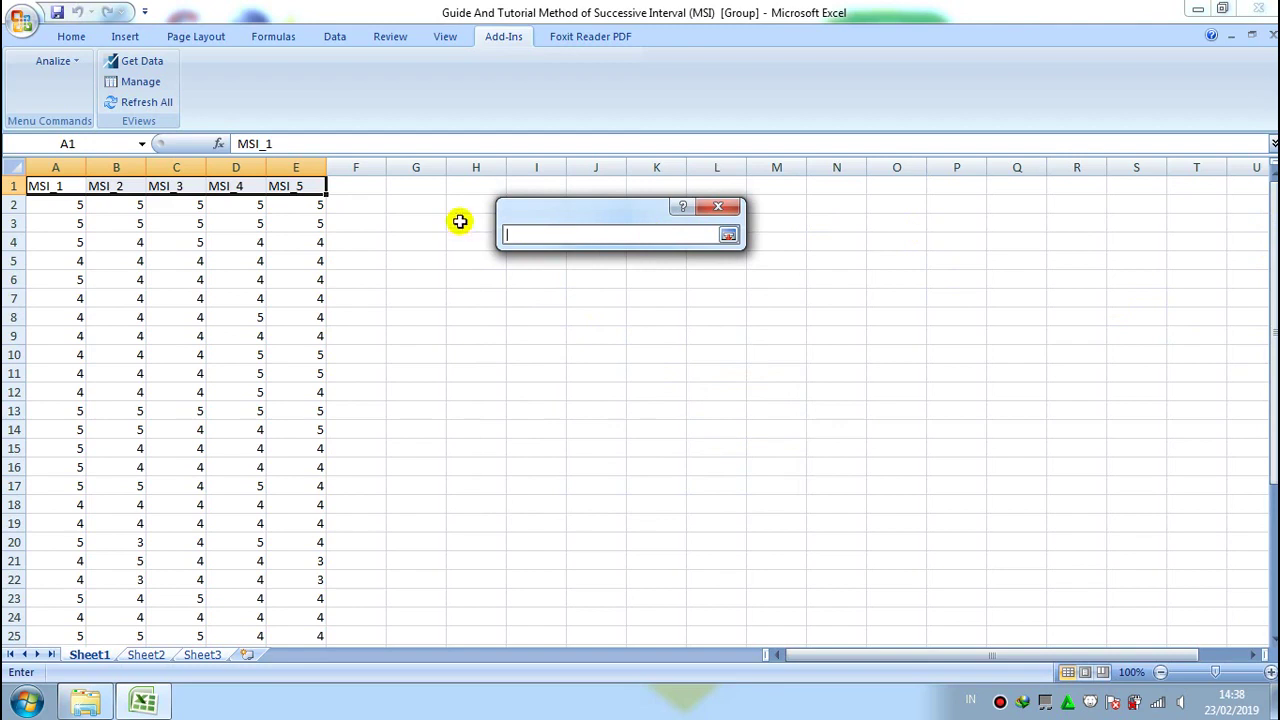
left_click(416, 201)
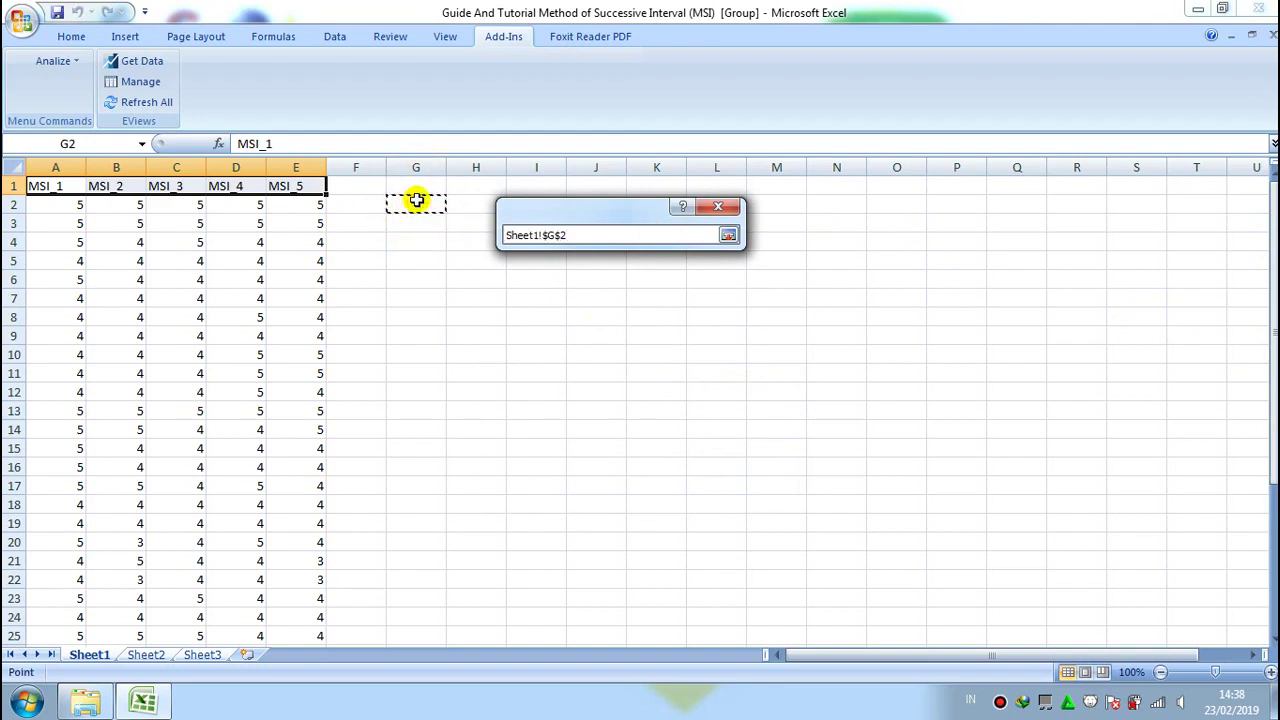
left_click(728, 236)
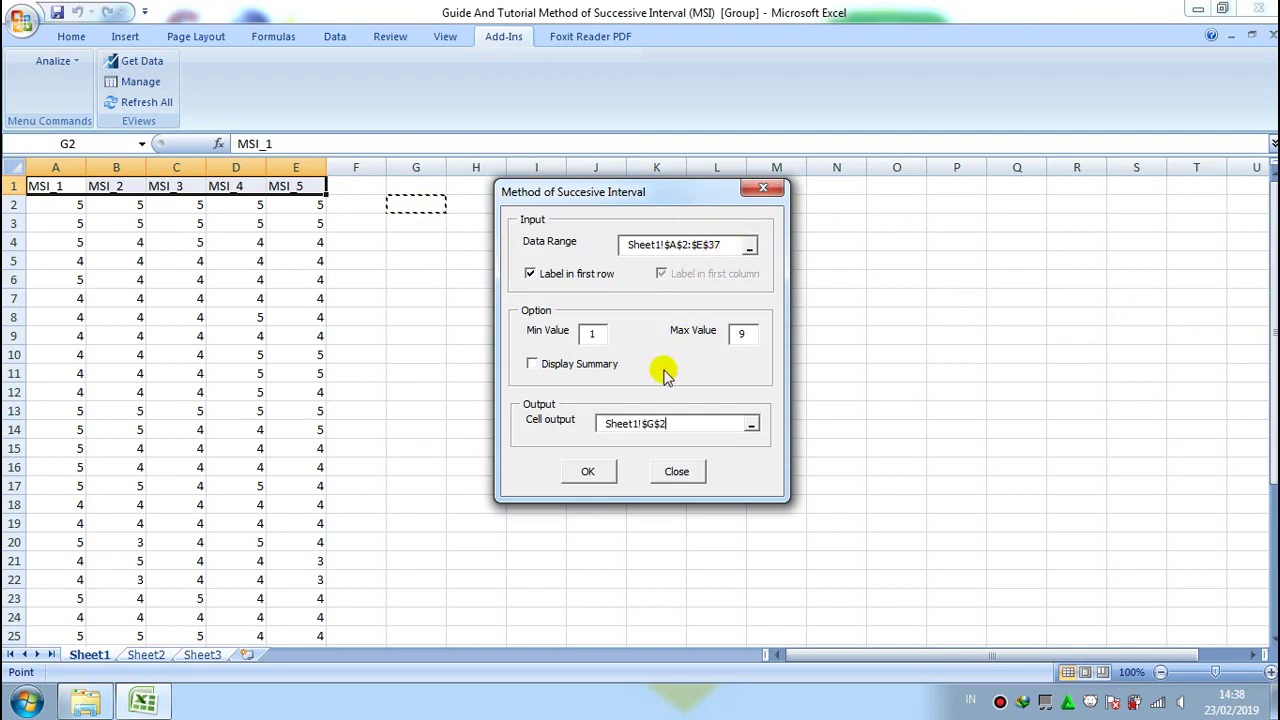
left_click(610, 472)
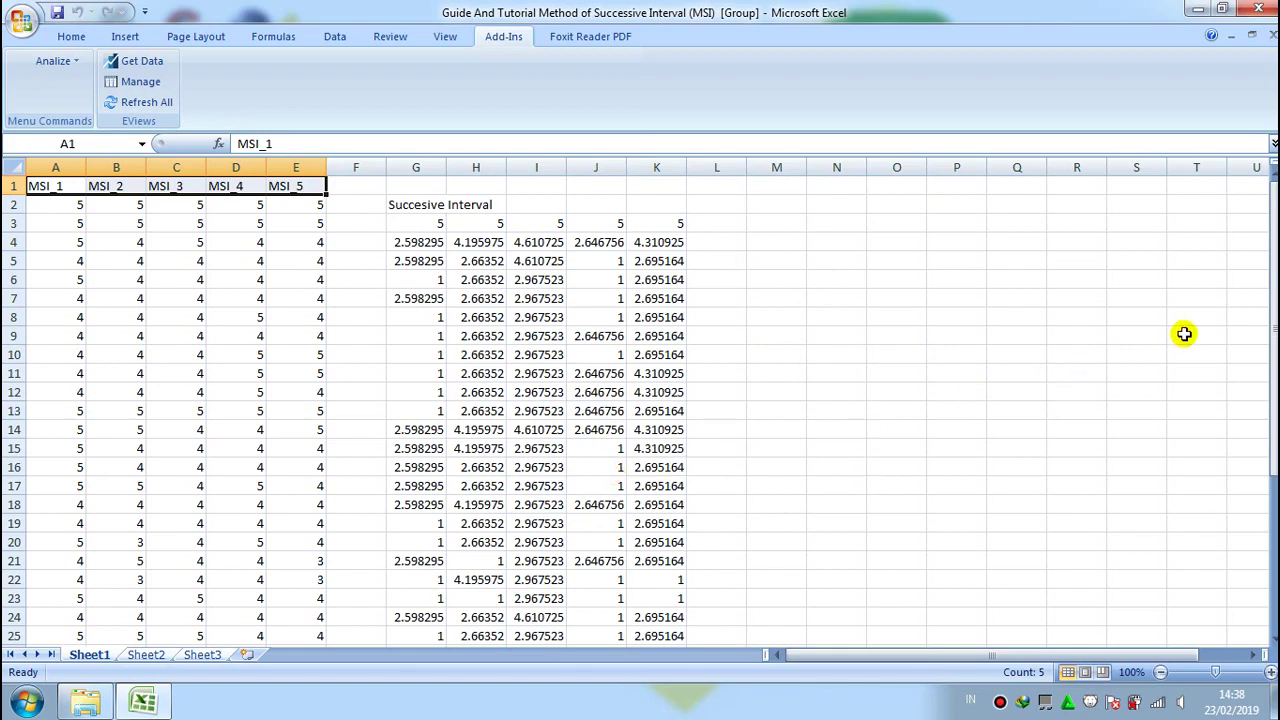
left_click_drag(1274, 252, 1274, 252)
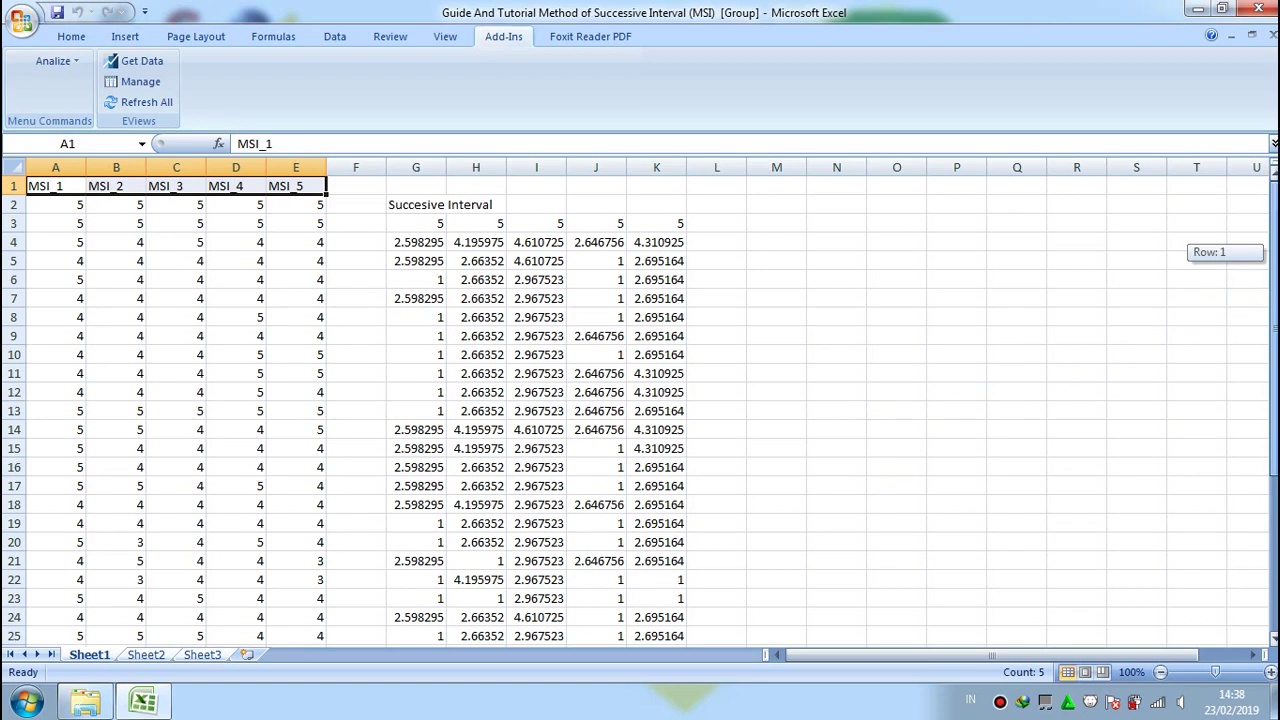
Examine the successive interval results in columns G to K of Sheet1 alongside the original data.
left_click_drag(1274, 252, 1272, 316)
left_click_drag(1270, 316, 1270, 480)
left_click(430, 242)
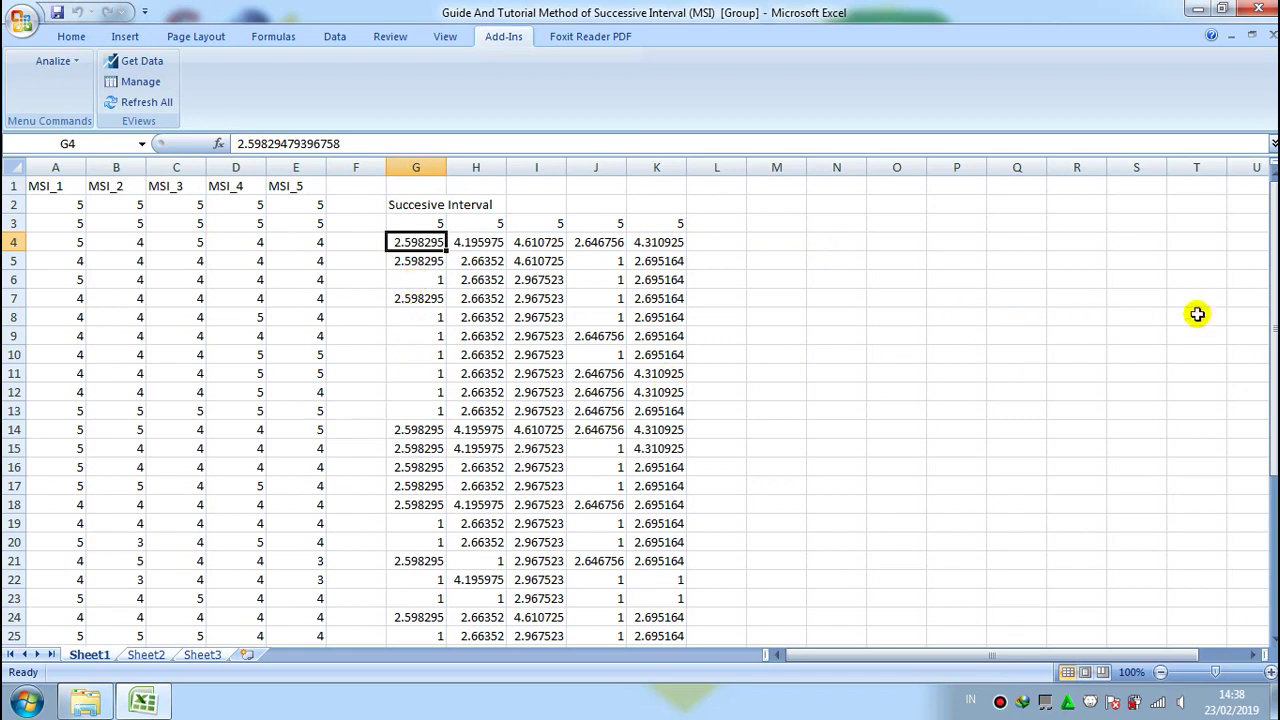
left_click_drag(1271, 300, 1265, 495)
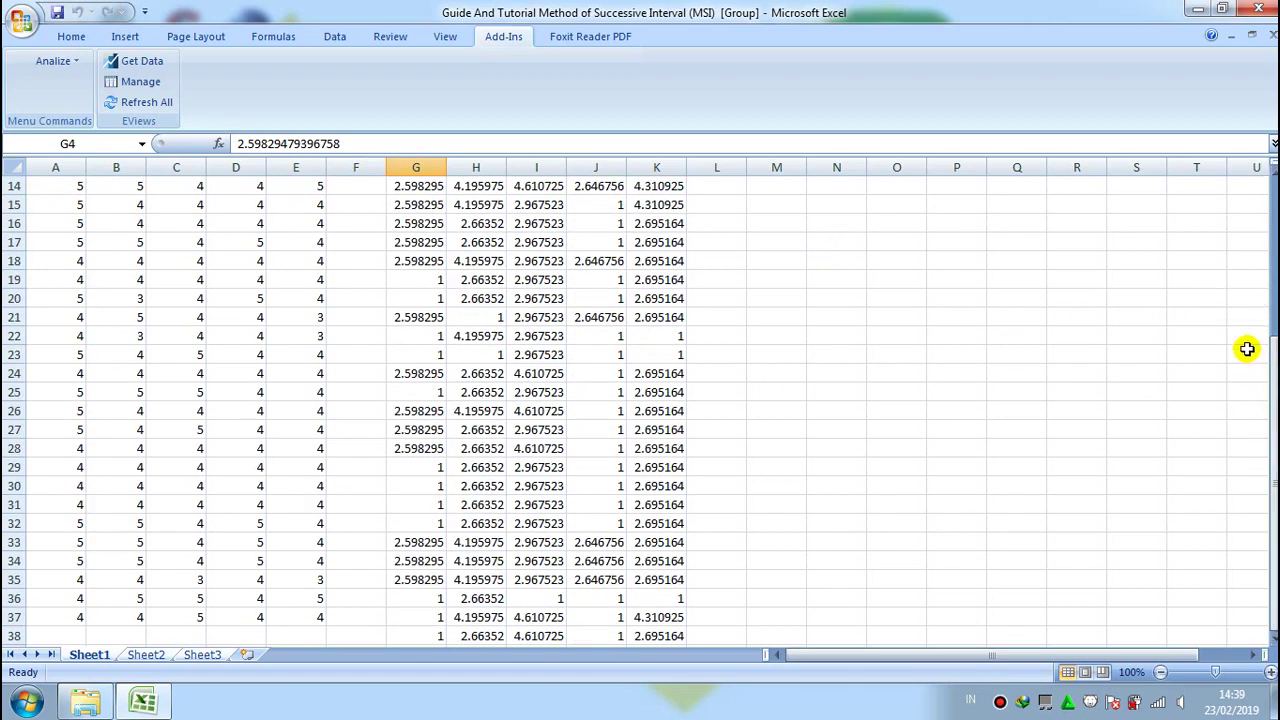
left_click_drag(1268, 373, 1266, 370)
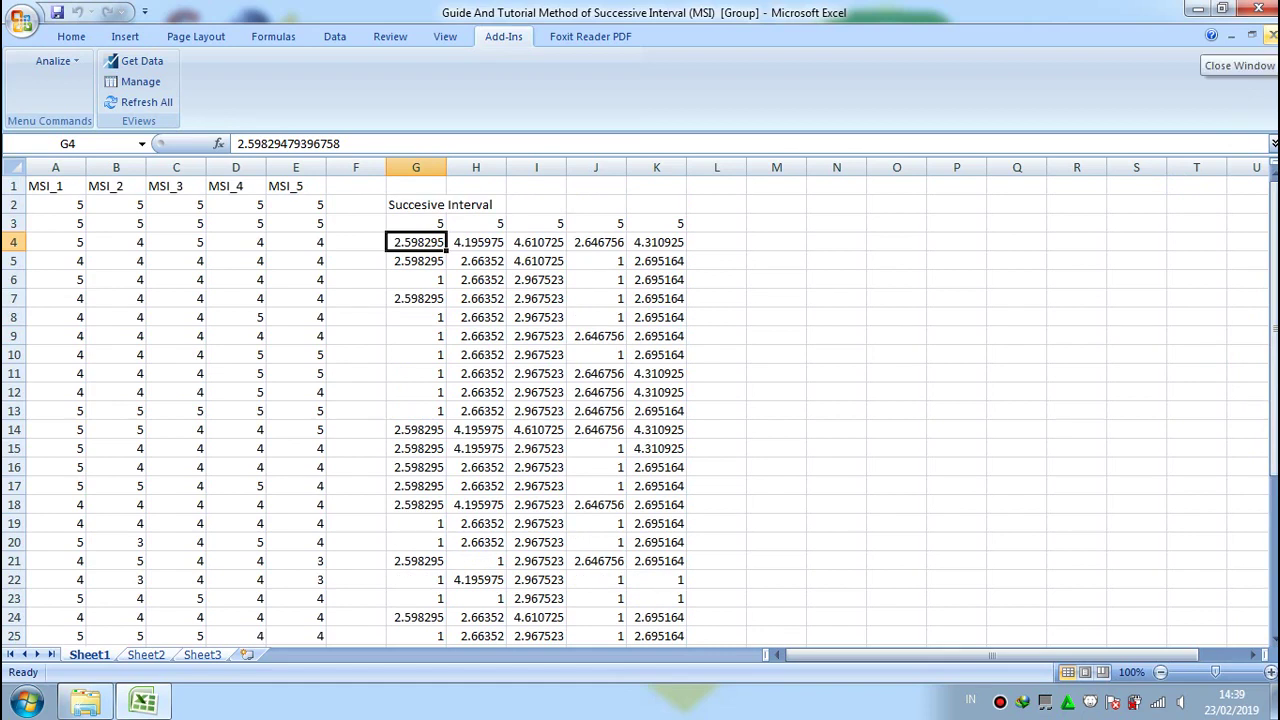
Close the workbook without saving its changes, exit Excel and close the folder window.
left_click(1266, 32)
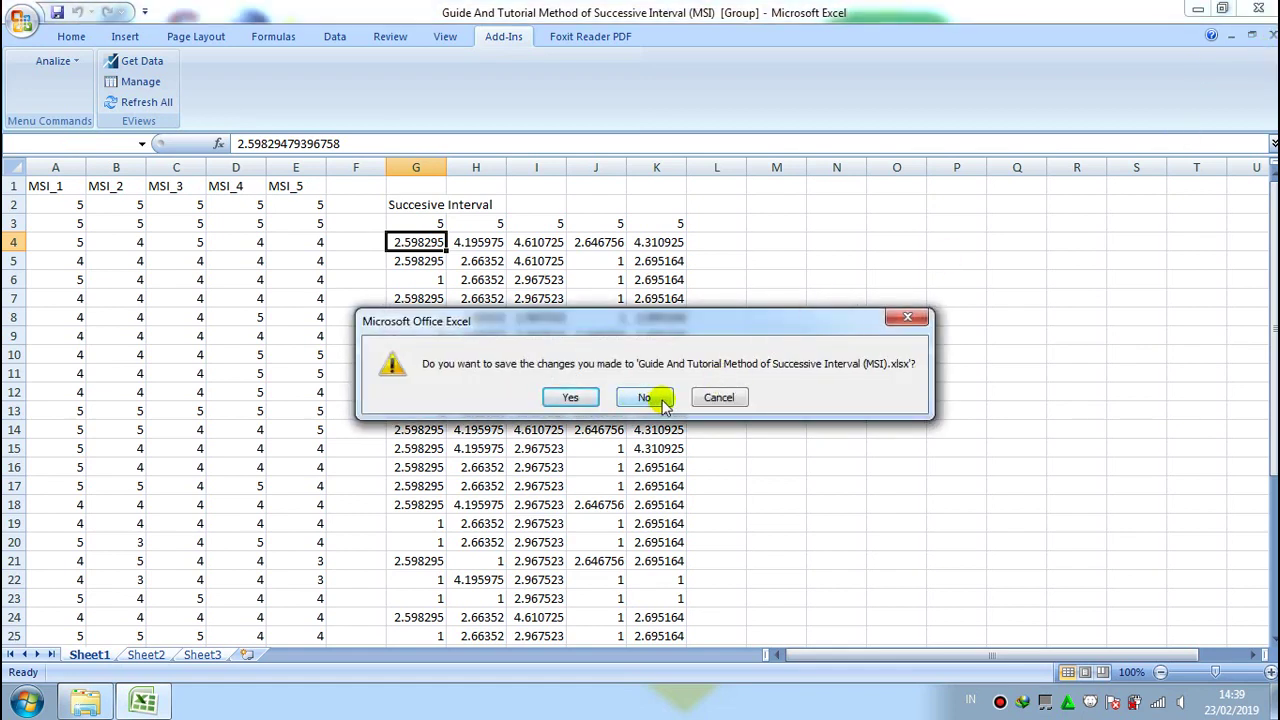
left_click(662, 399)
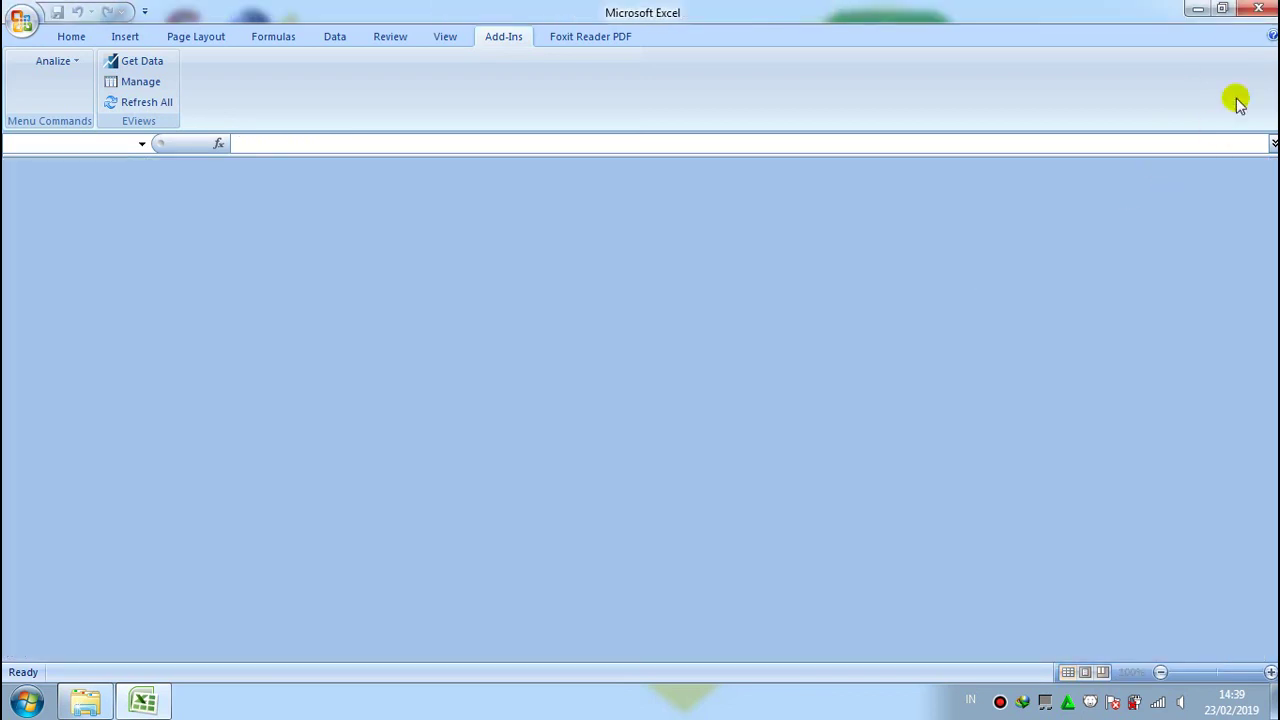
left_click(1258, 9)
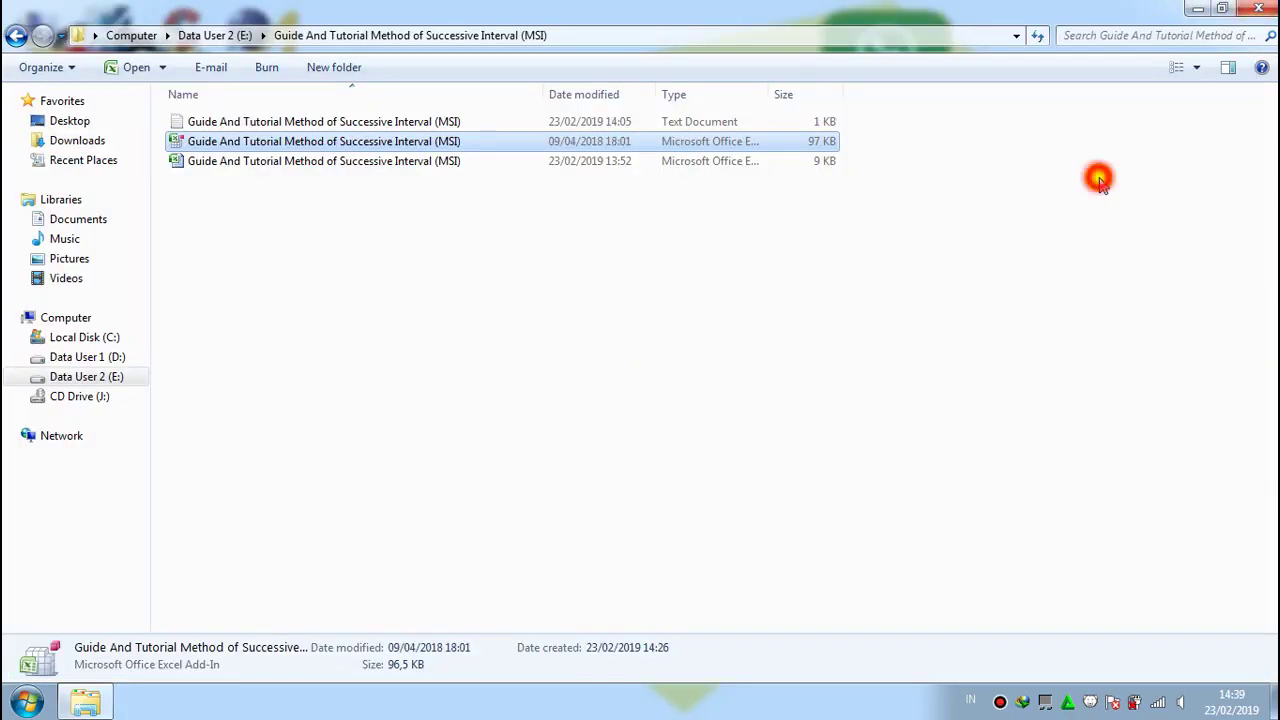
left_click(1100, 182)
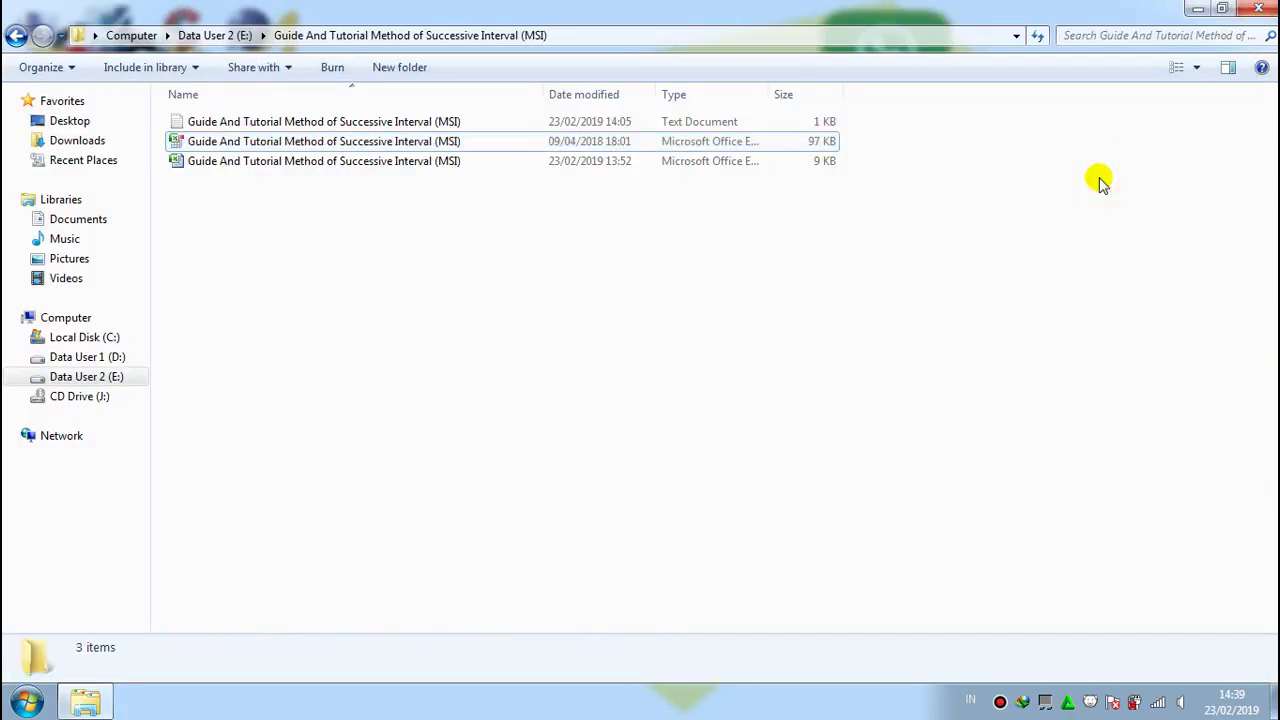
left_click(1268, 11)
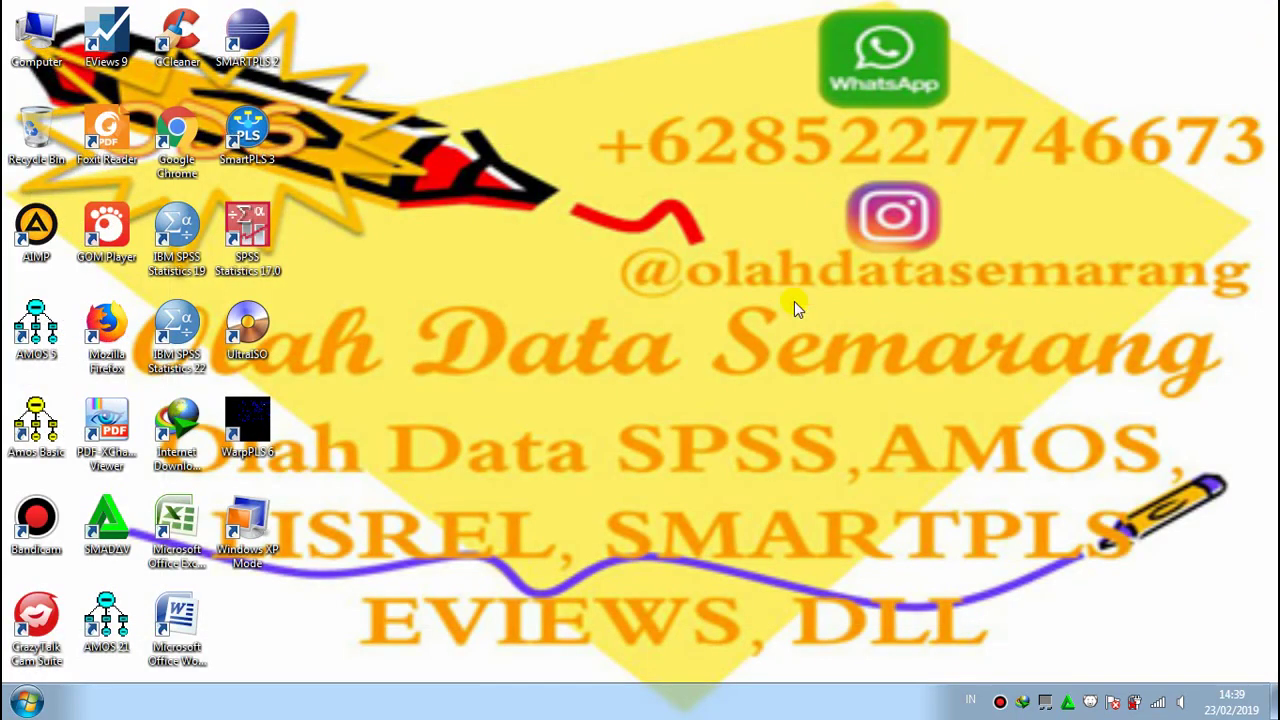